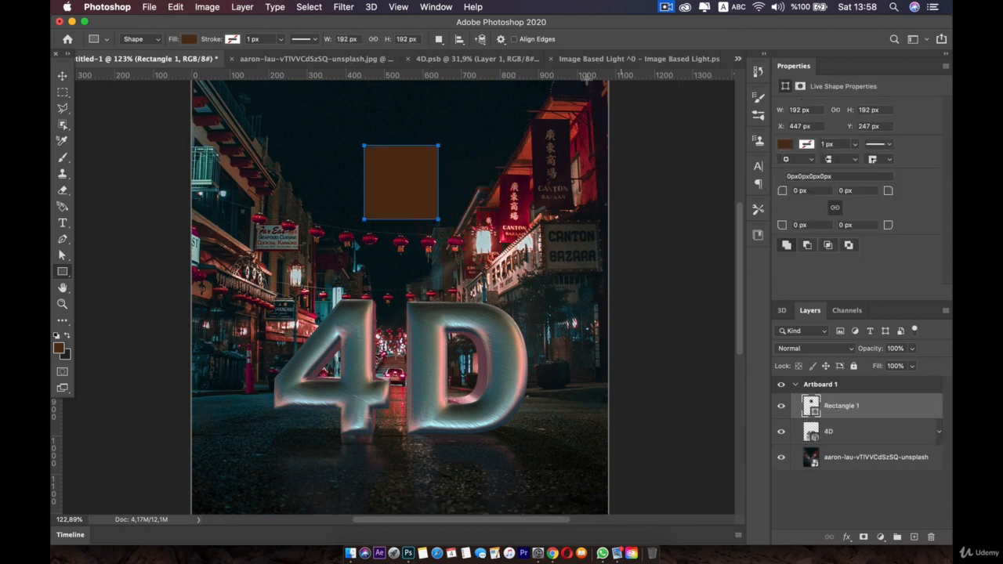
# Rename the rectangle layer as Box1 and create a new 3D extrusion from its selected path.
pyautogui.doubleClick(846, 406)
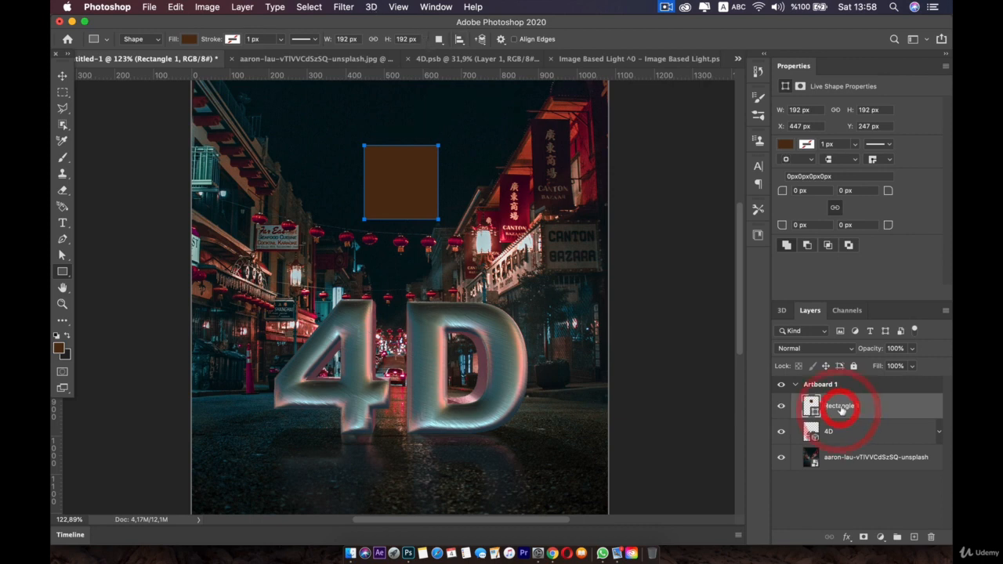
pyautogui.write('Box1')
pyautogui.press('Return')
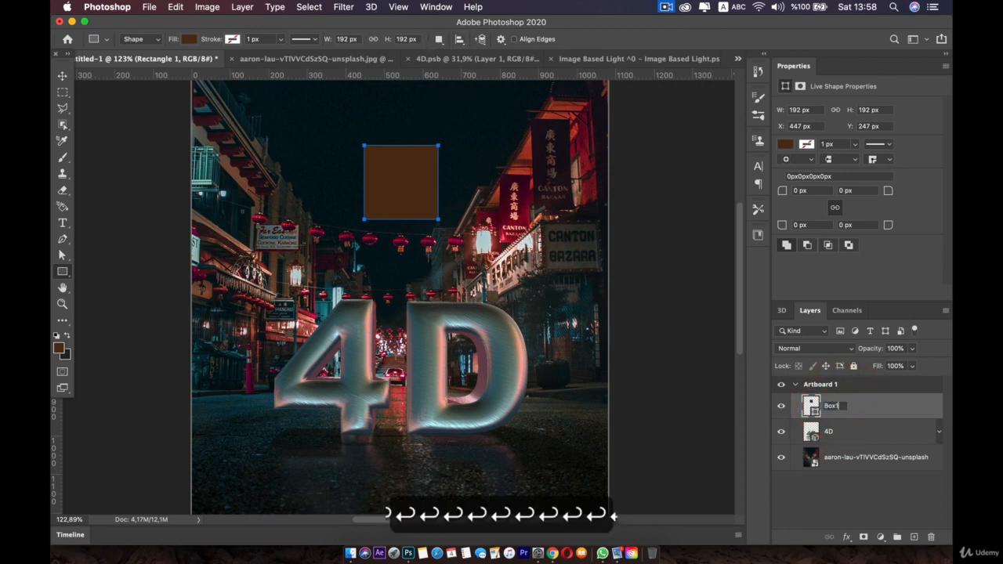
pyautogui.click(371, 6)
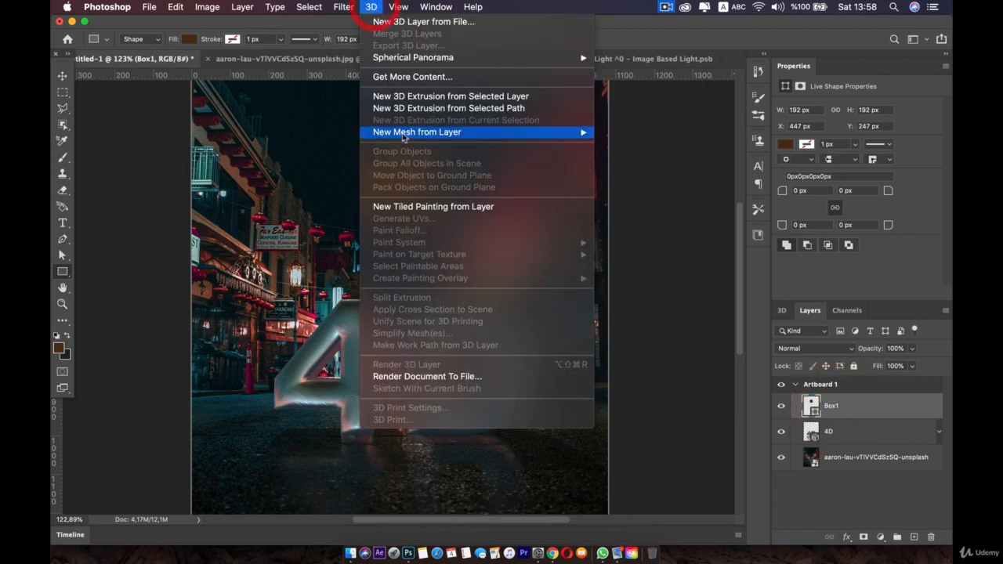
pyautogui.click(511, 109)
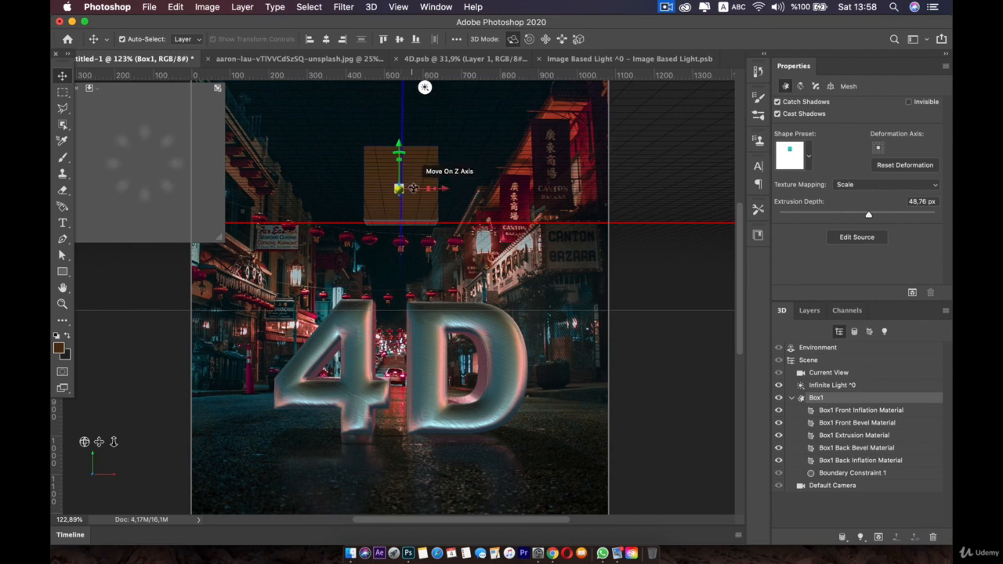
# Orbit and shift the 3D camera so the ground plane lines up with the street beneath the 4D lettering.
pyautogui.moveTo(419, 189); pyautogui.dragTo(416, 158)
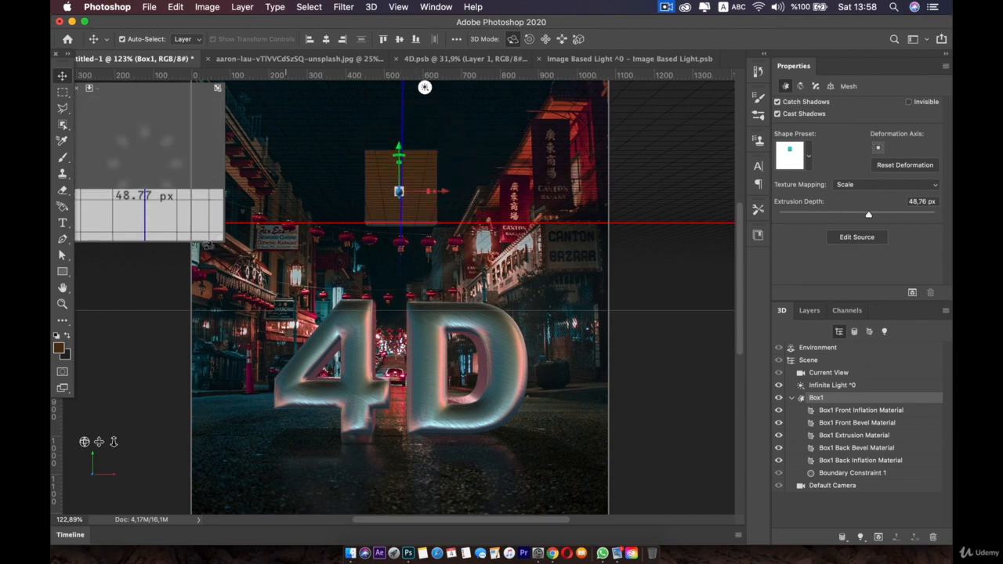
pyautogui.moveTo(85, 442); pyautogui.dragTo(112, 482)
pyautogui.moveTo(656, 239); pyautogui.dragTo(646, 264)
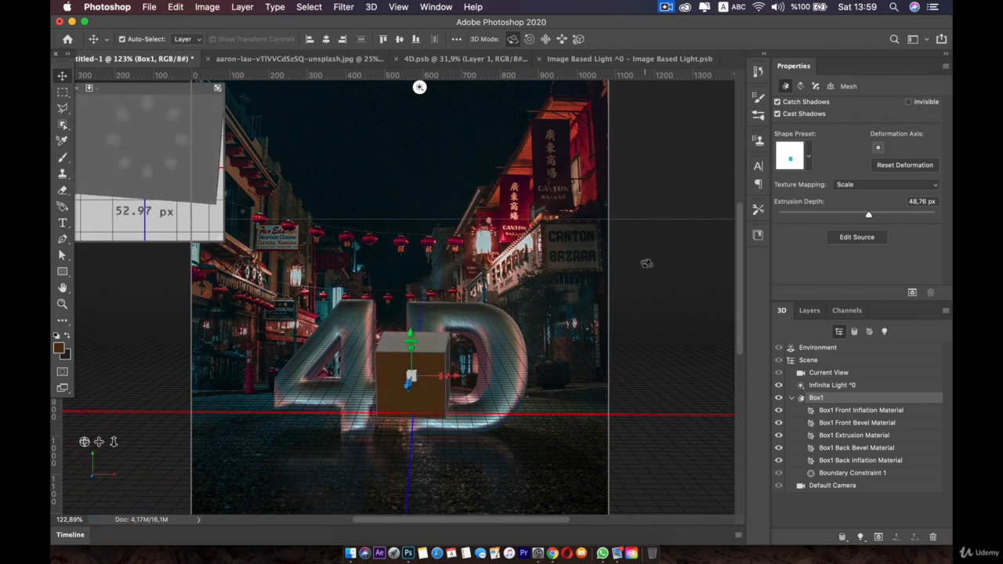
pyautogui.click(649, 225)
pyautogui.moveTo(649, 352); pyautogui.dragTo(659, 437)
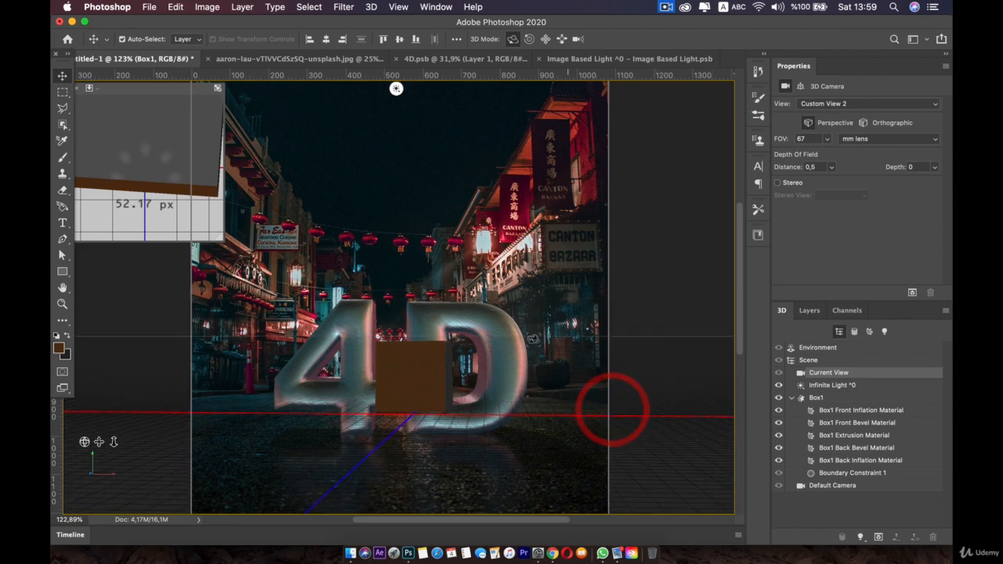
# Raise the box along the Y axis by about 120 px, above the lettering, and show its coordinates.
pyautogui.click(409, 357)
pyautogui.moveTo(414, 333); pyautogui.dragTo(442, 123)
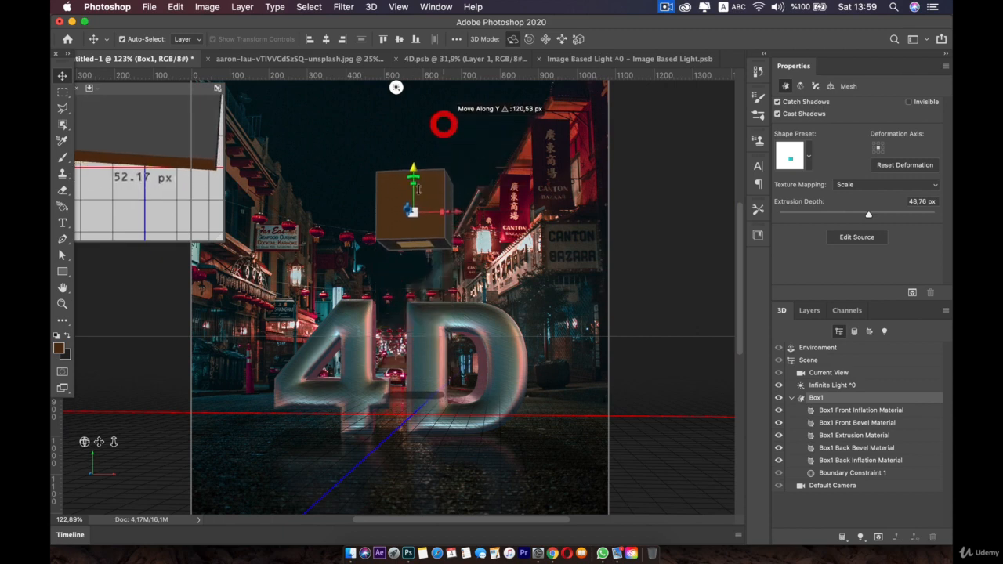
pyautogui.click(832, 87)
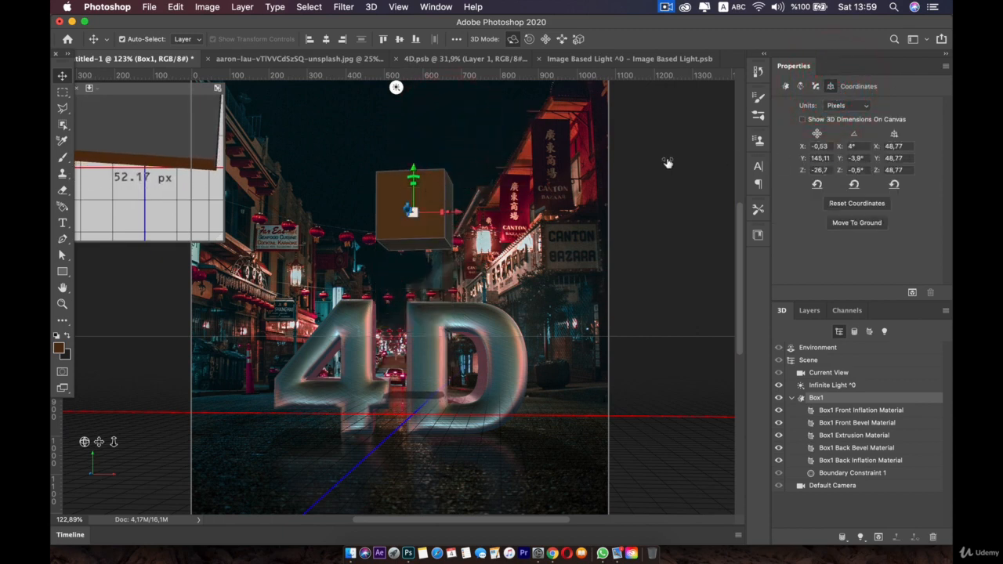
# Push the box back into the scene, raise it to about Y 182 px and rotate it about 46° around Z.
pyautogui.moveTo(667, 162); pyautogui.dragTo(483, 191)
pyautogui.moveTo(758, 168)
pyautogui.mouseDown()
pyautogui.moveTo(871, 171)
pyautogui.moveTo(793, 180)
pyautogui.moveTo(805, 160)
pyautogui.moveTo(723, 155)
pyautogui.moveTo(812, 159)
pyautogui.moveTo(797, 155)
pyautogui.moveTo(804, 172)
pyautogui.moveTo(682, 179)
pyautogui.moveTo(743, 179)
pyautogui.moveTo(730, 175)
pyautogui.mouseUp()
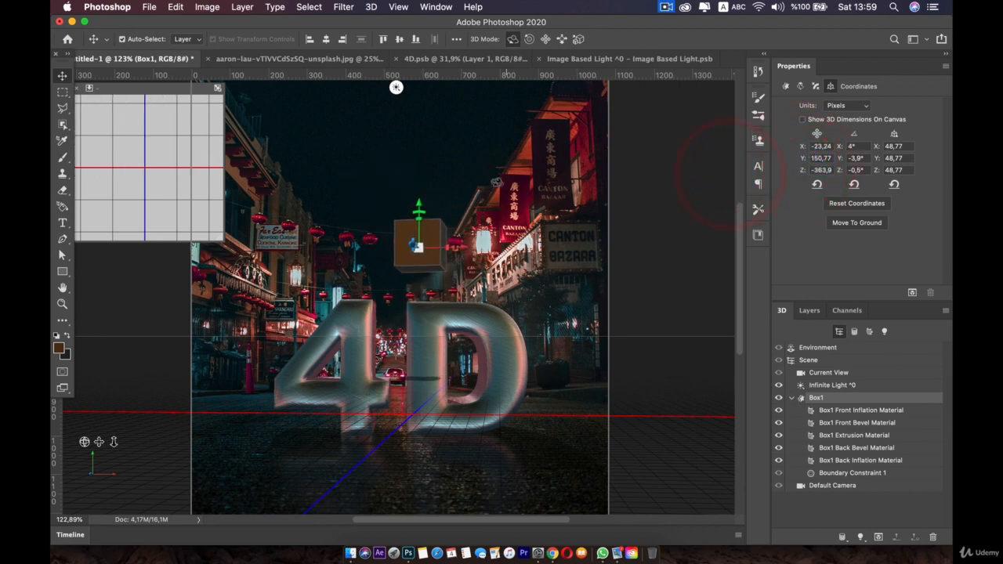
pyautogui.moveTo(419, 202); pyautogui.dragTo(424, 167)
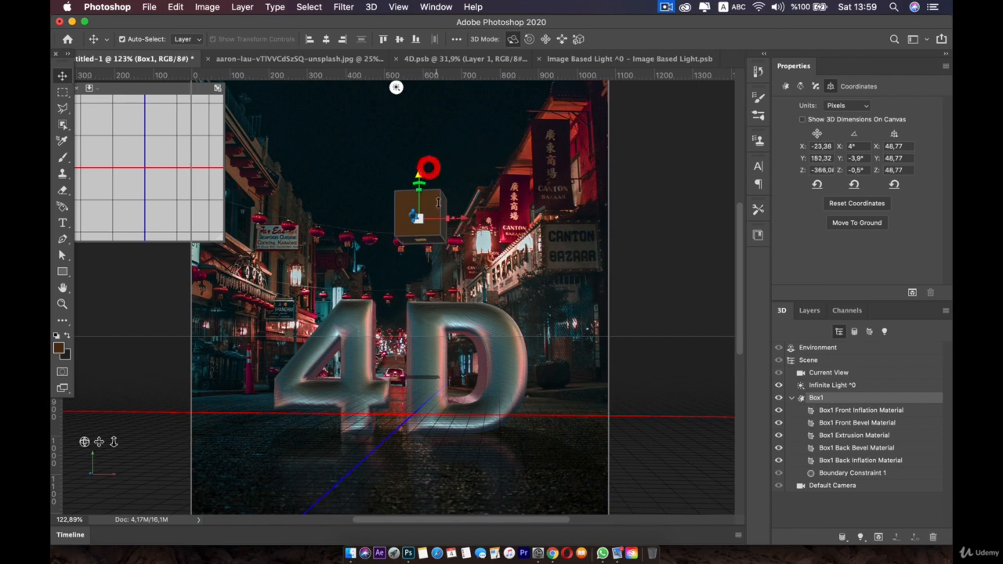
pyautogui.moveTo(463, 218); pyautogui.dragTo(456, 213)
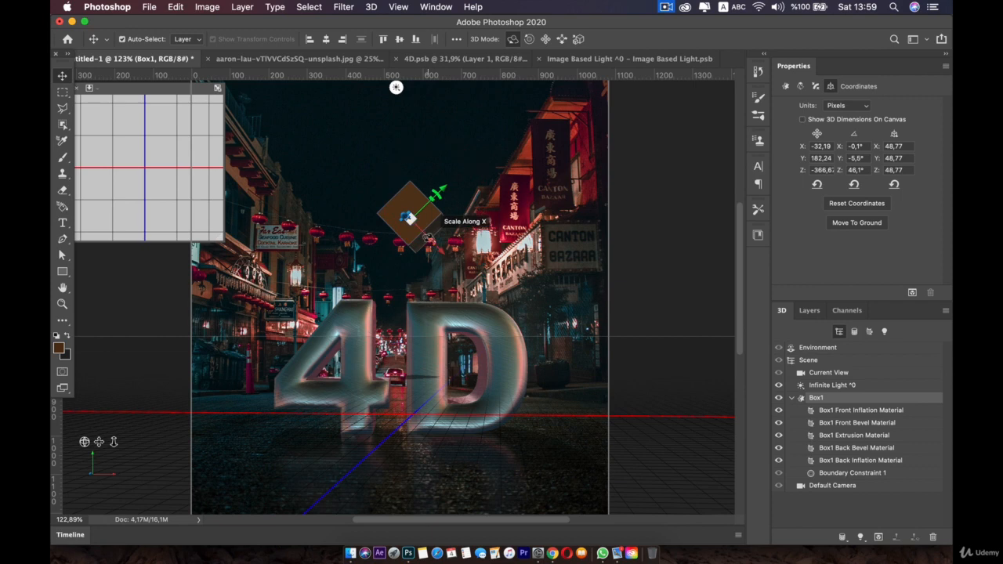
pyautogui.moveTo(443, 243); pyautogui.dragTo(476, 261)
pyautogui.press('super+z')
pyautogui.press('super+z')
pyautogui.press('super+z')
pyautogui.press('super+z')
pyautogui.press('super+z')
pyautogui.press('super+z')
pyautogui.press('super+z')
pyautogui.press('super+z')
pyautogui.press('super+z')
pyautogui.press('super+z')
pyautogui.press('super+z')
pyautogui.press('super+z')
pyautogui.press('super+z')
pyautogui.press('super+z')
pyautogui.press('super+z')
pyautogui.press('super+z')
# Scale the box uniformly to about 39.19 px and tilt it to about X 37°, Y -1.7°, Z 38.8°.
pyautogui.scroll(3, 431, 244)
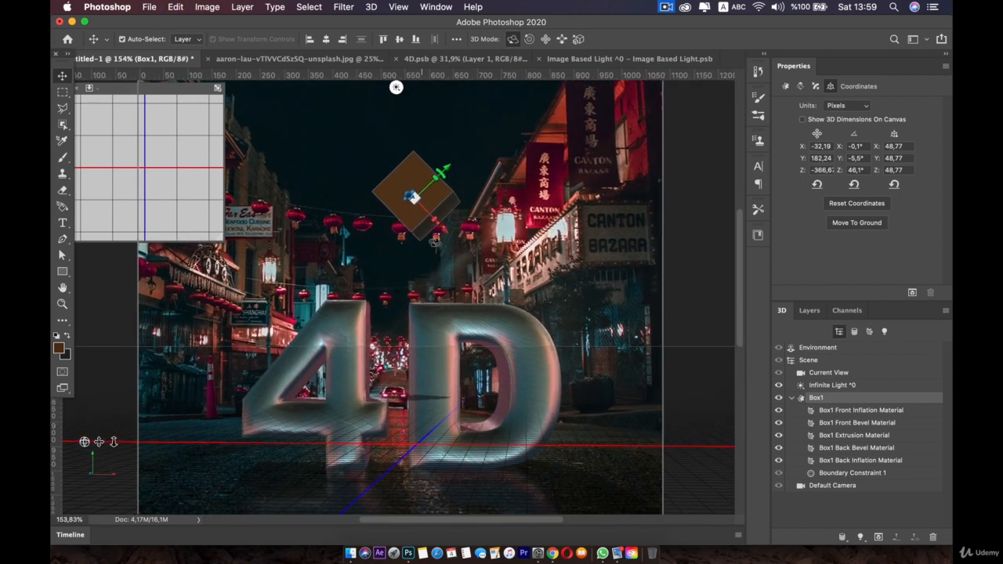
pyautogui.moveTo(457, 239); pyautogui.dragTo(598, 303)
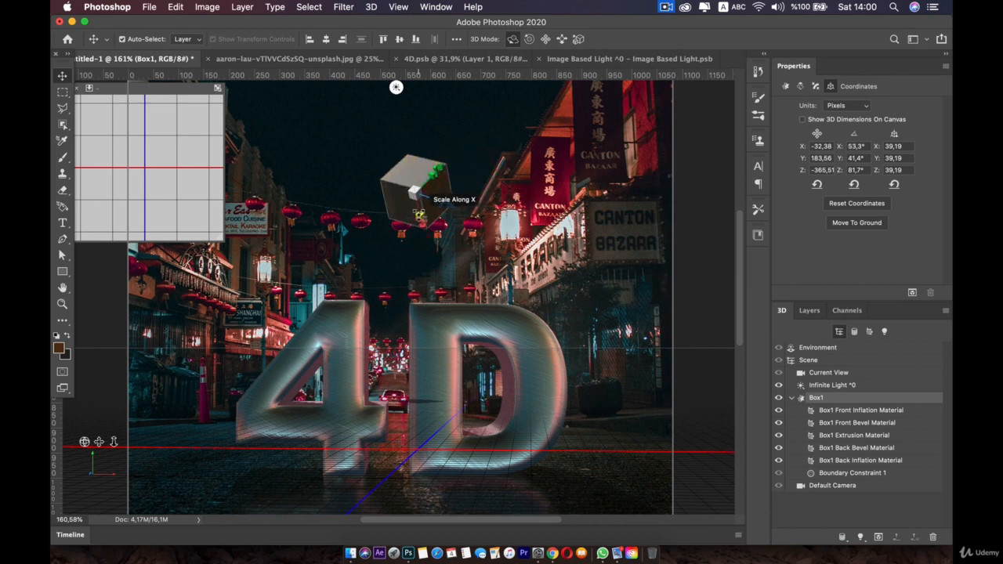
pyautogui.moveTo(417, 216); pyautogui.dragTo(918, 347)
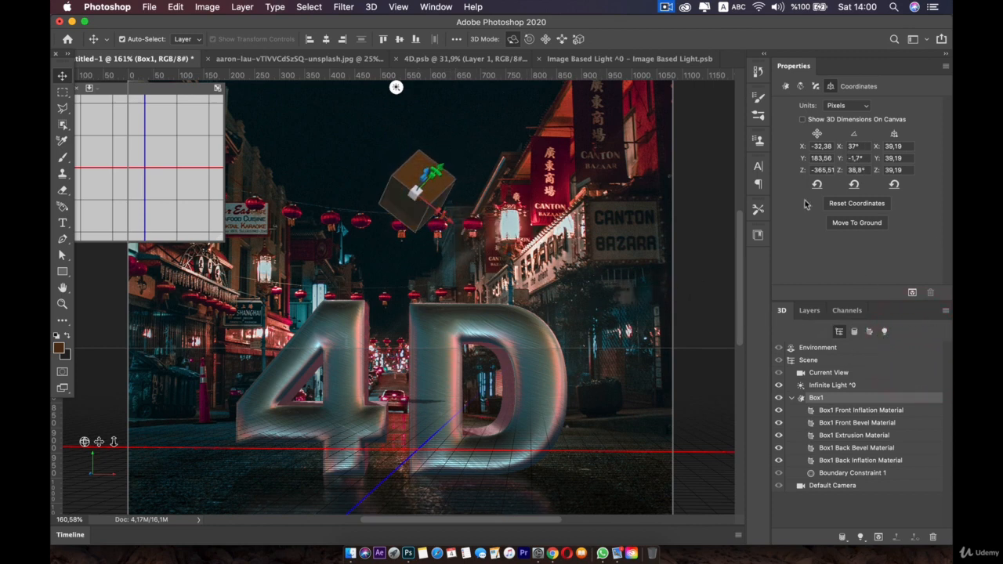
# Inflate the box's front cap with a strength of 6% and an angle of 31°.
pyautogui.click(851, 410)
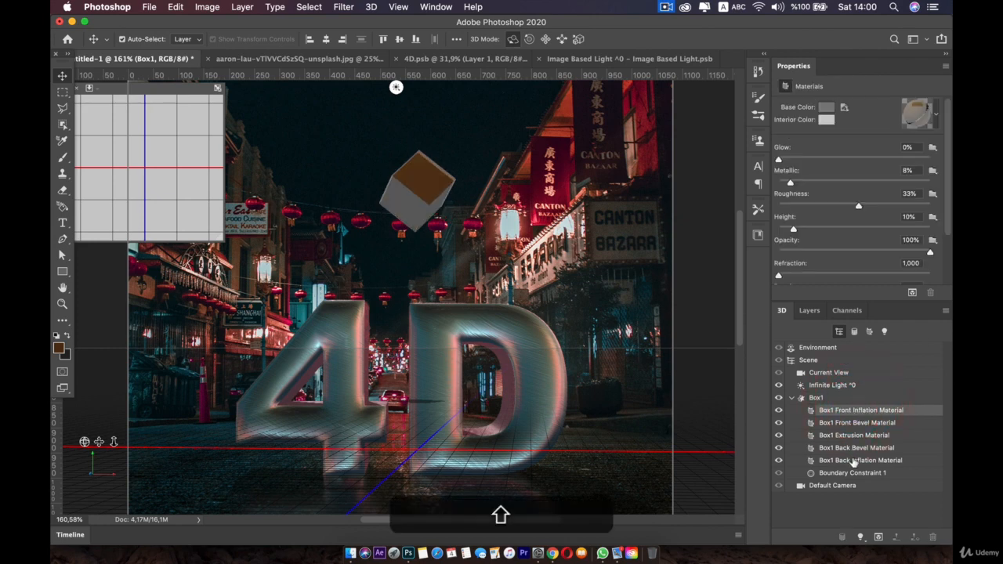
pyautogui.click(830, 398)
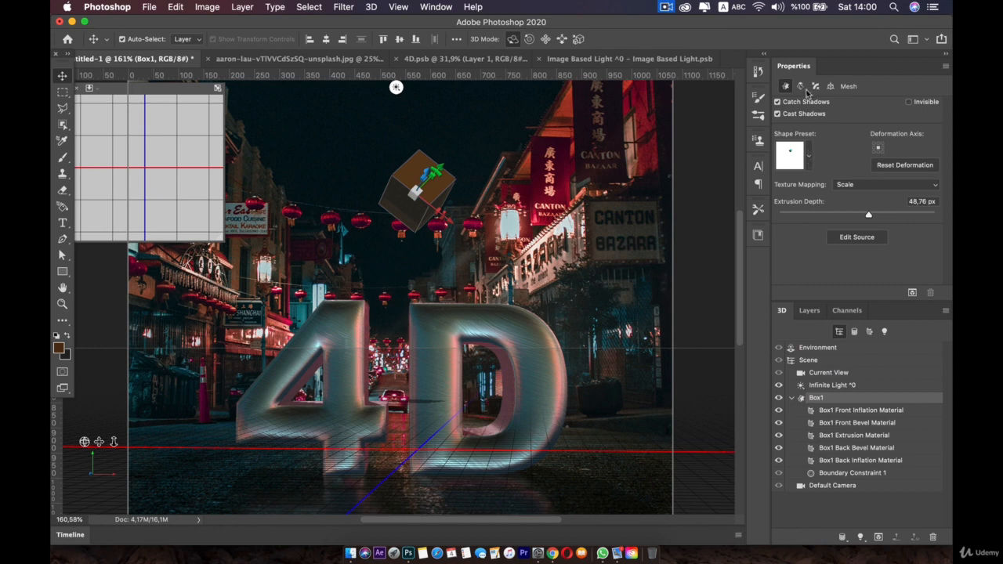
pyautogui.click(803, 87)
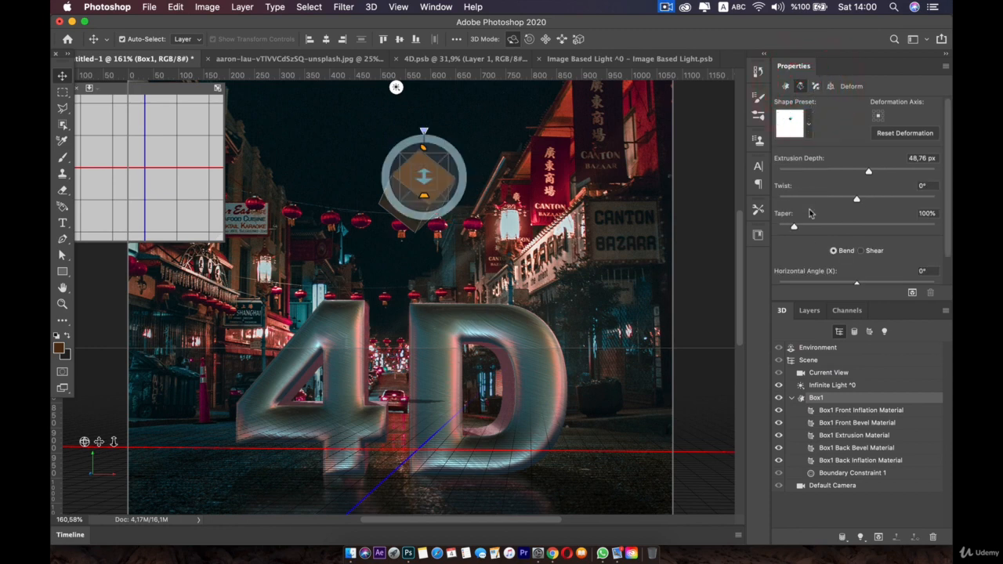
pyautogui.click(816, 86)
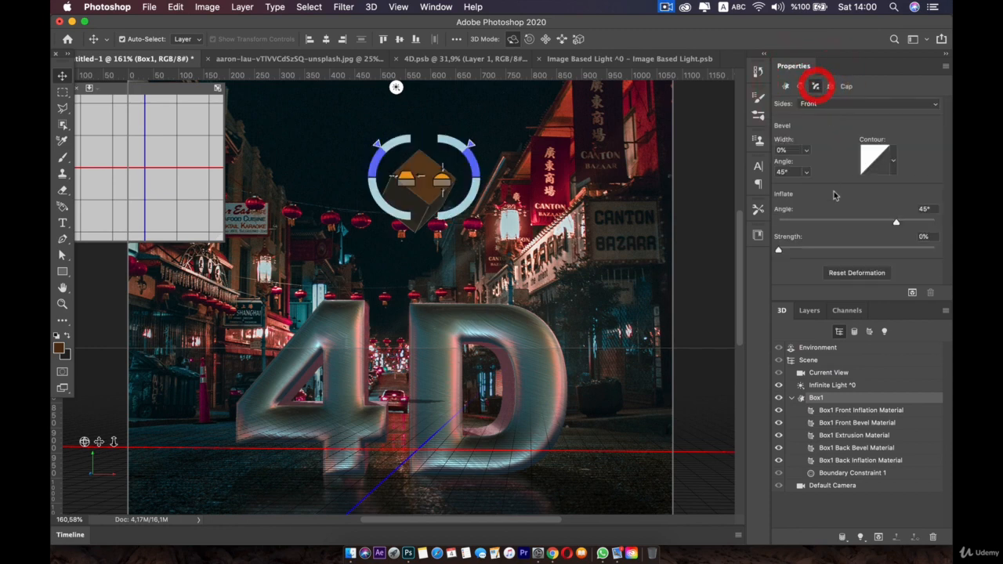
pyautogui.click(787, 250)
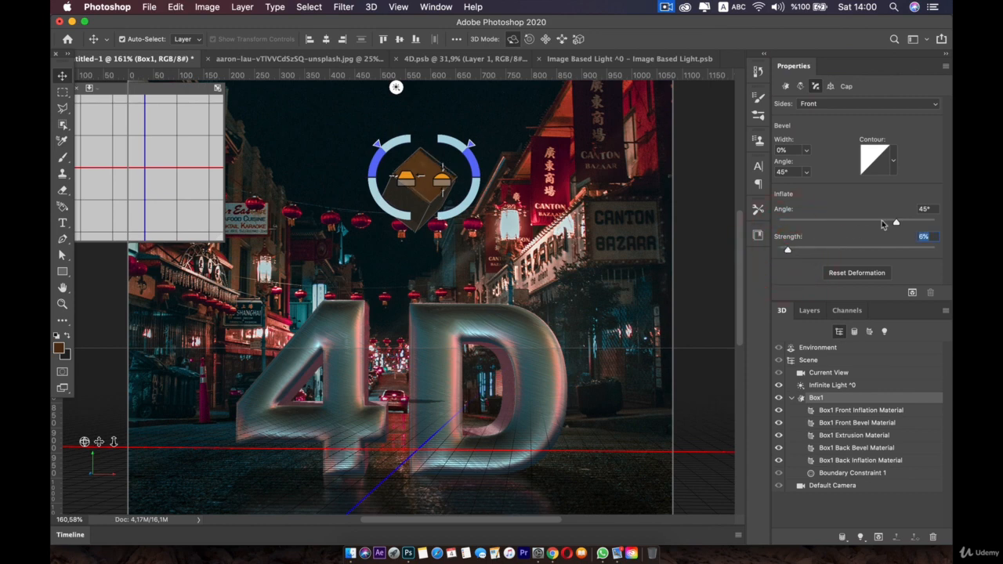
pyautogui.click(884, 222)
pyautogui.click(884, 222)
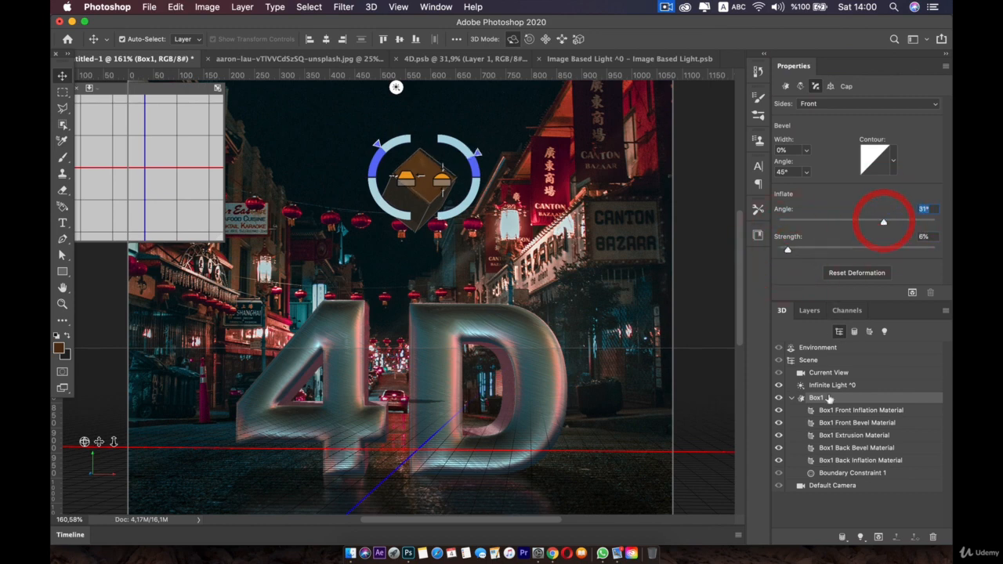
# Select all five Box1 materials and apply the smooth light grey sphere material preset to them.
pyautogui.click(840, 410)
pyautogui.keyDown('shift'); pyautogui.click(846, 460); pyautogui.keyUp('shift')
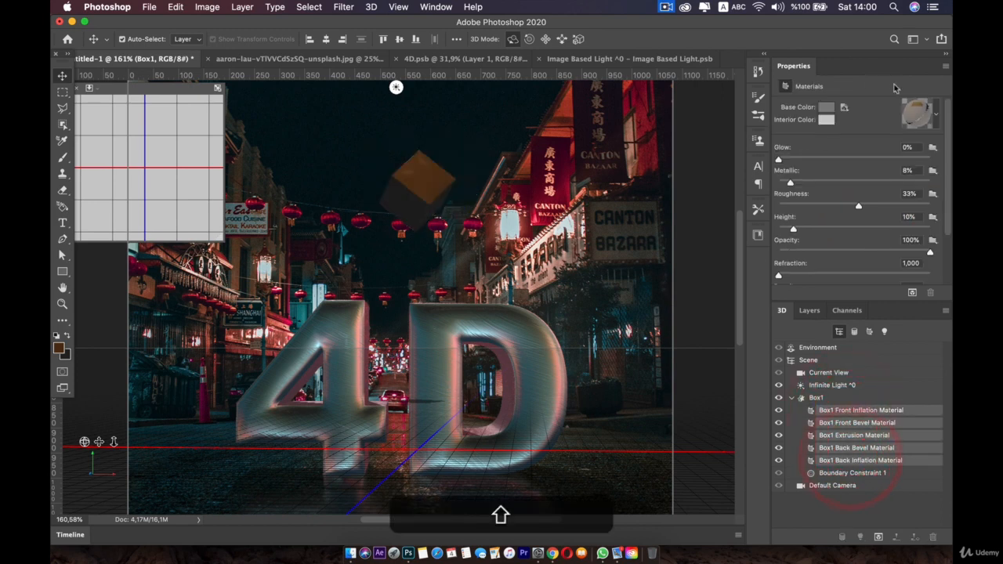
pyautogui.click(928, 123)
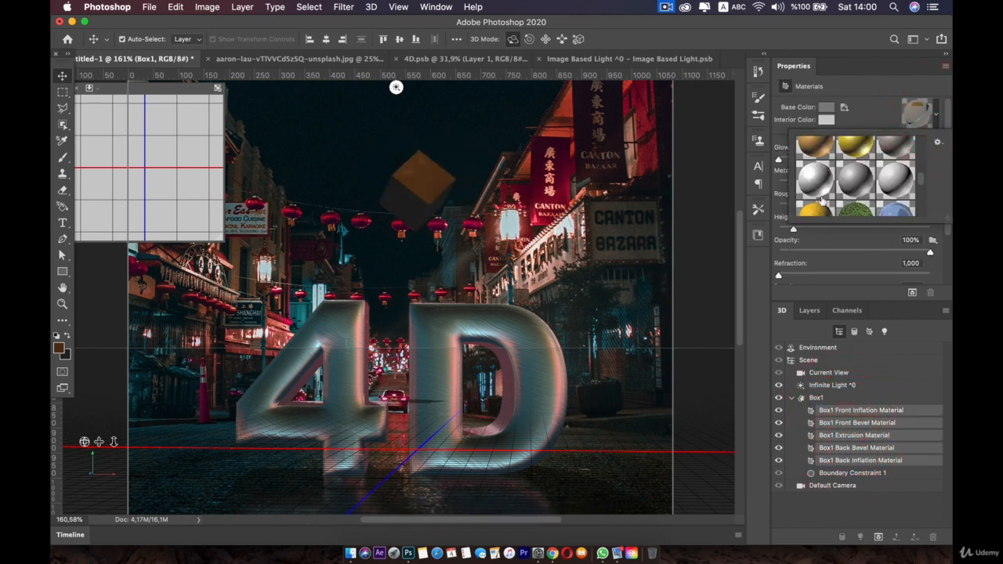
pyautogui.click(821, 185)
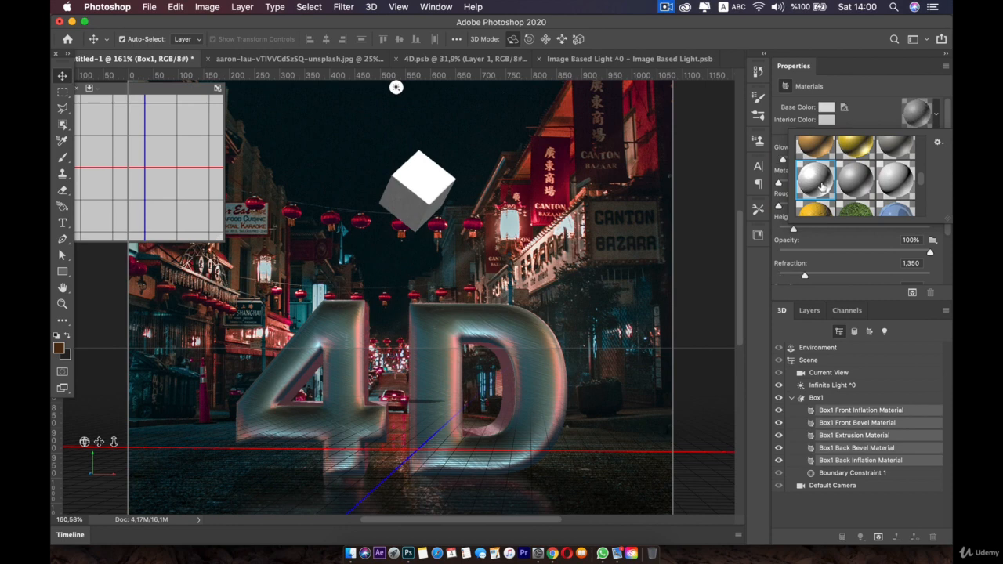
# Set the base color of the box materials to a pinkish red, RGB 255, 9, 55.
pyautogui.click(827, 107)
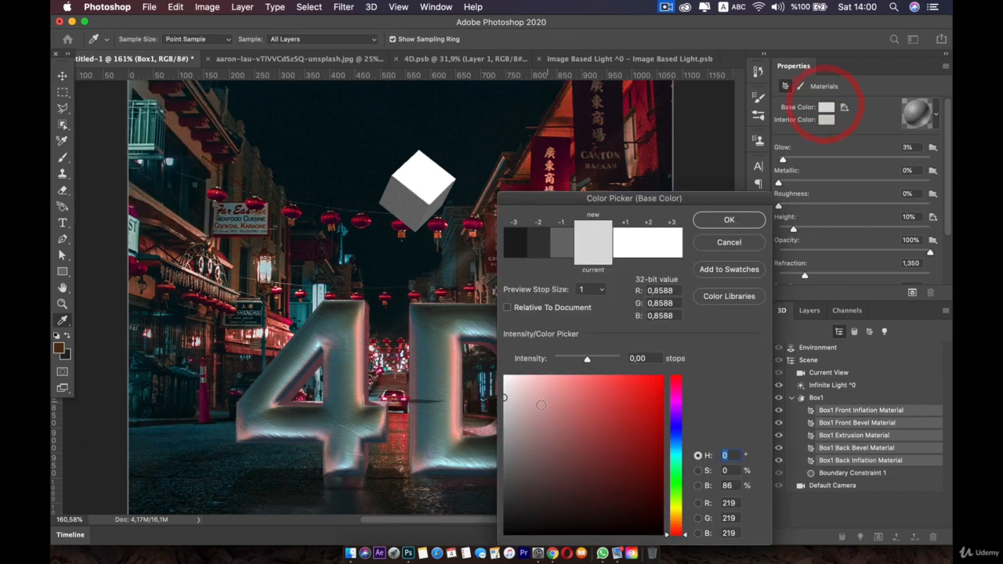
pyautogui.moveTo(575, 389); pyautogui.dragTo(670, 368)
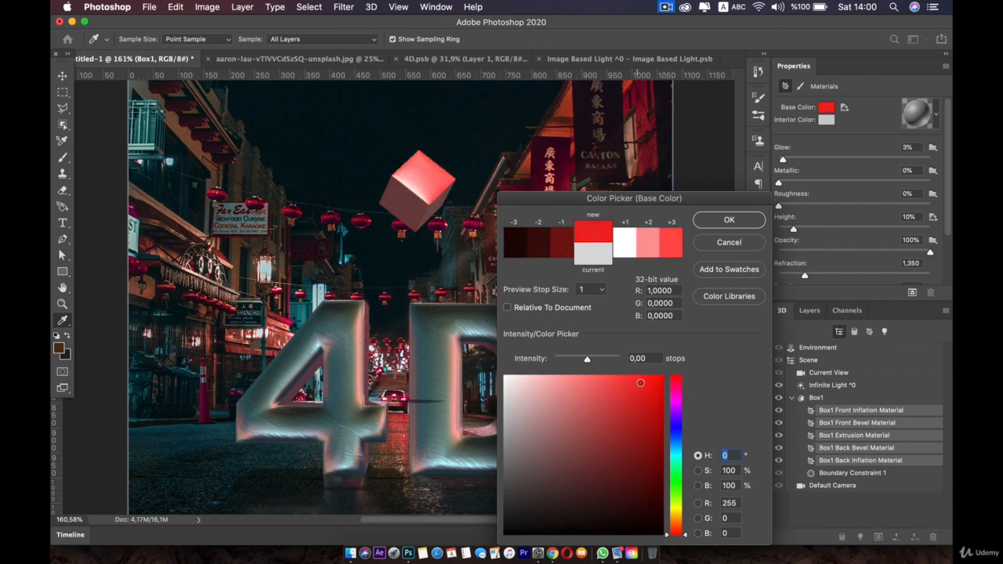
pyautogui.click(674, 381)
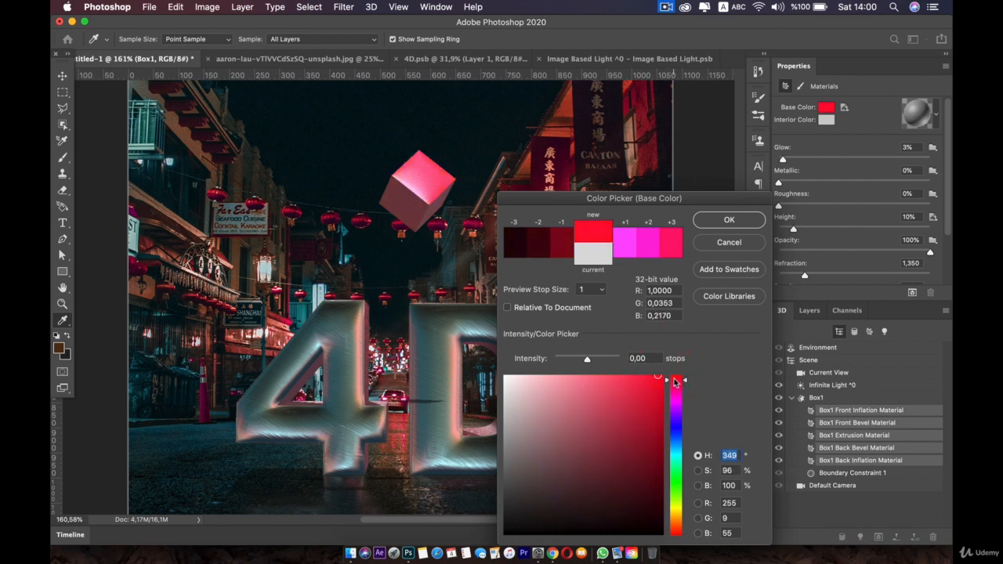
pyautogui.click(739, 219)
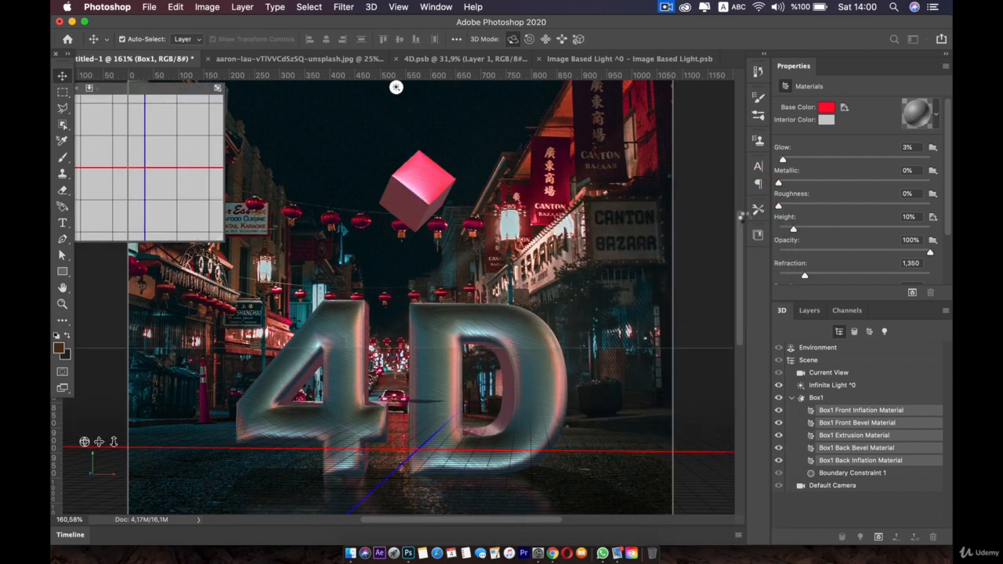
# Render only a rectangular marquee area around the box, and clear the selection.
pyautogui.click(62, 92)
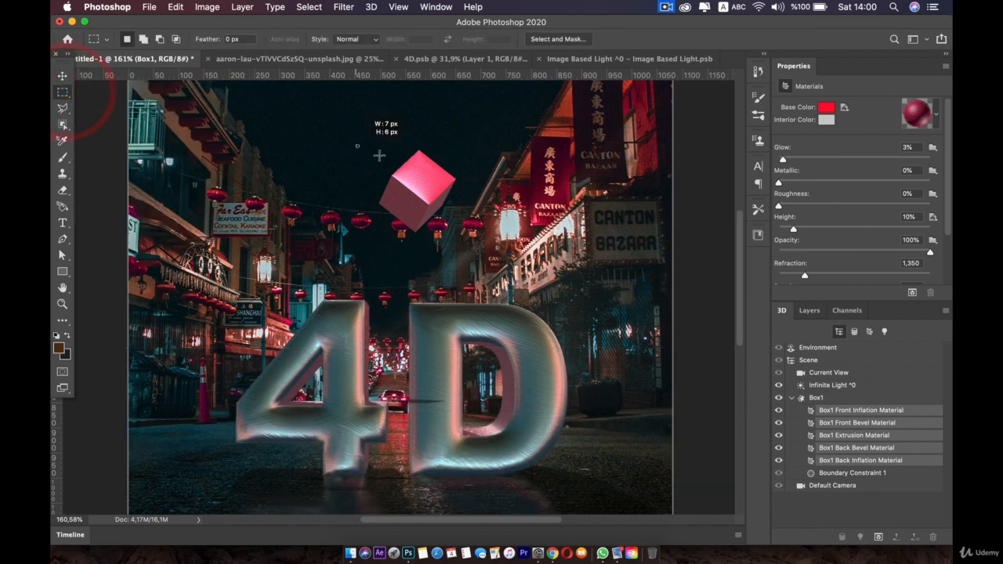
pyautogui.moveTo(357, 145); pyautogui.dragTo(506, 245)
pyautogui.click(909, 289)
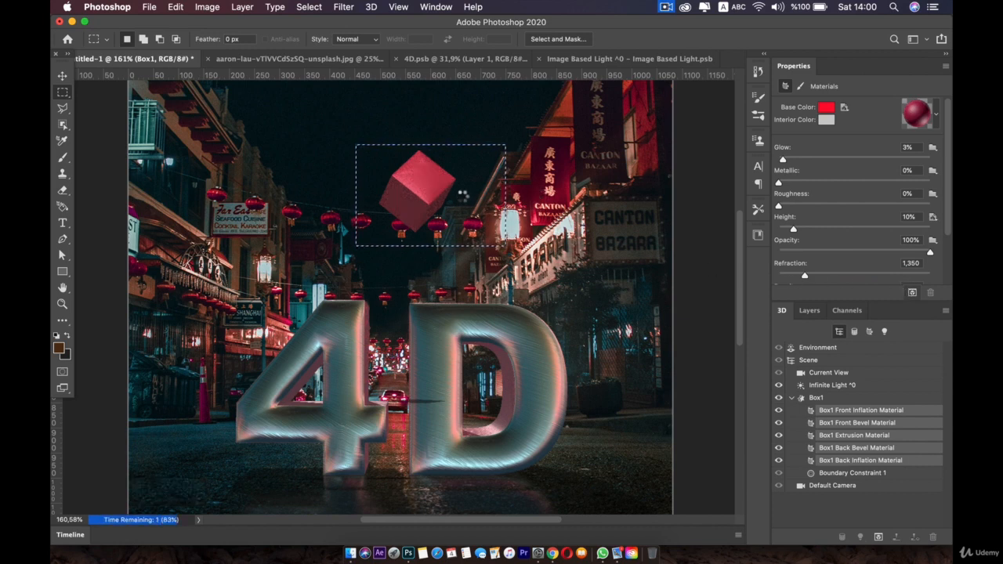
pyautogui.click(461, 196)
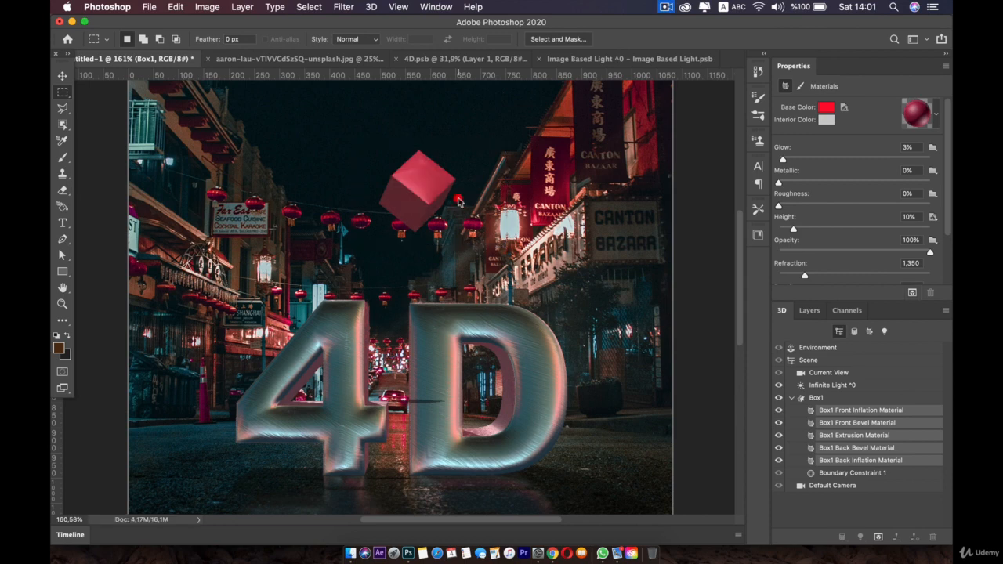
# Create a new image-based light texture for the box's environment, named "4k 2", with a white 1080 × 1350 px canvas.
pyautogui.click(820, 349)
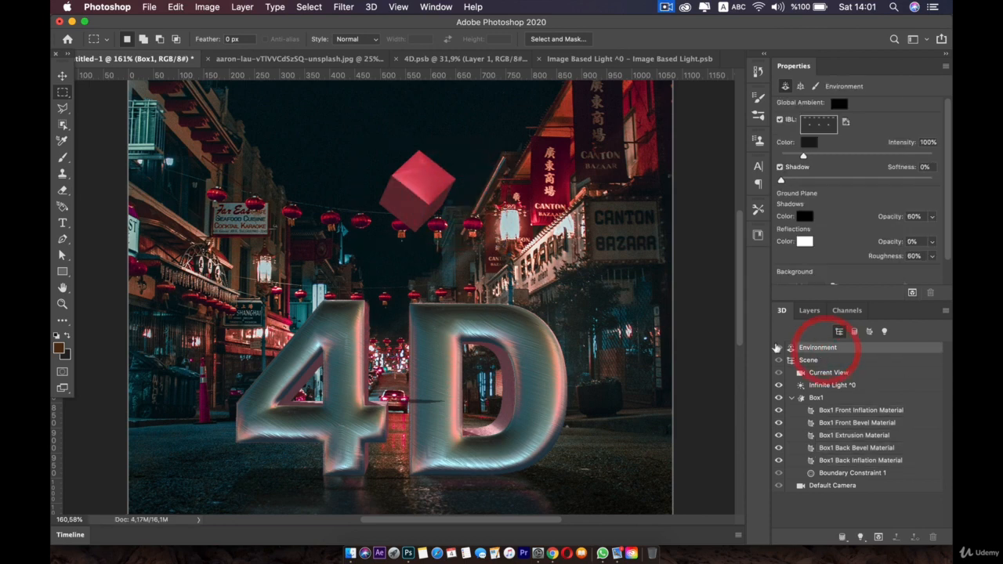
pyautogui.click(847, 124)
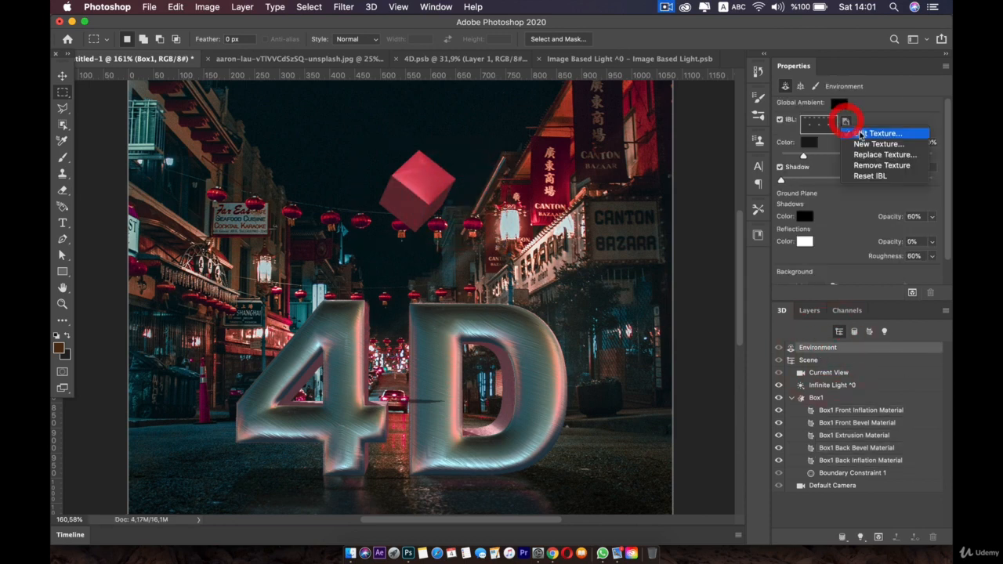
pyautogui.click(881, 144)
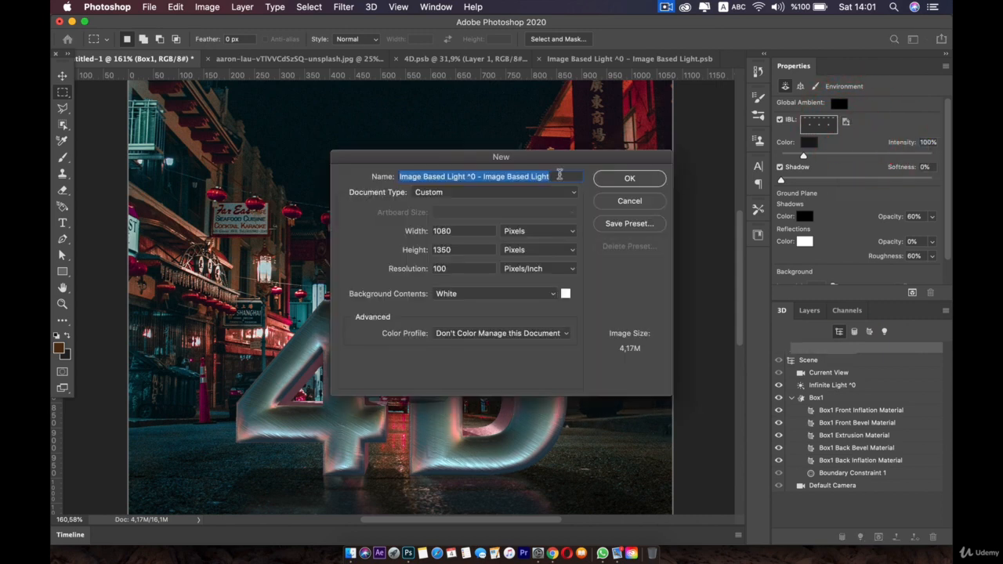
pyautogui.click(571, 194)
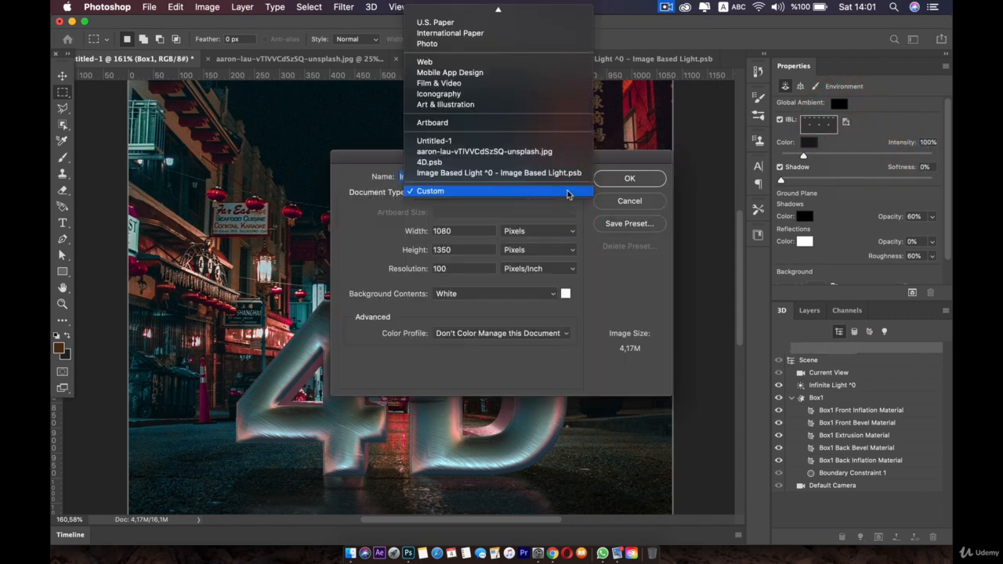
pyautogui.click(562, 193)
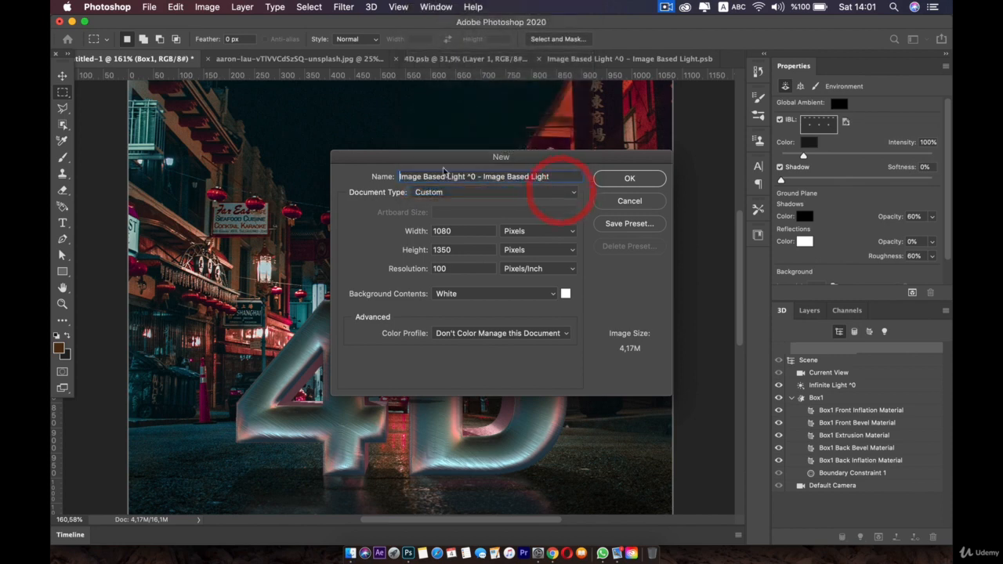
pyautogui.moveTo(564, 177); pyautogui.dragTo(385, 171)
pyautogui.write('4k 2')
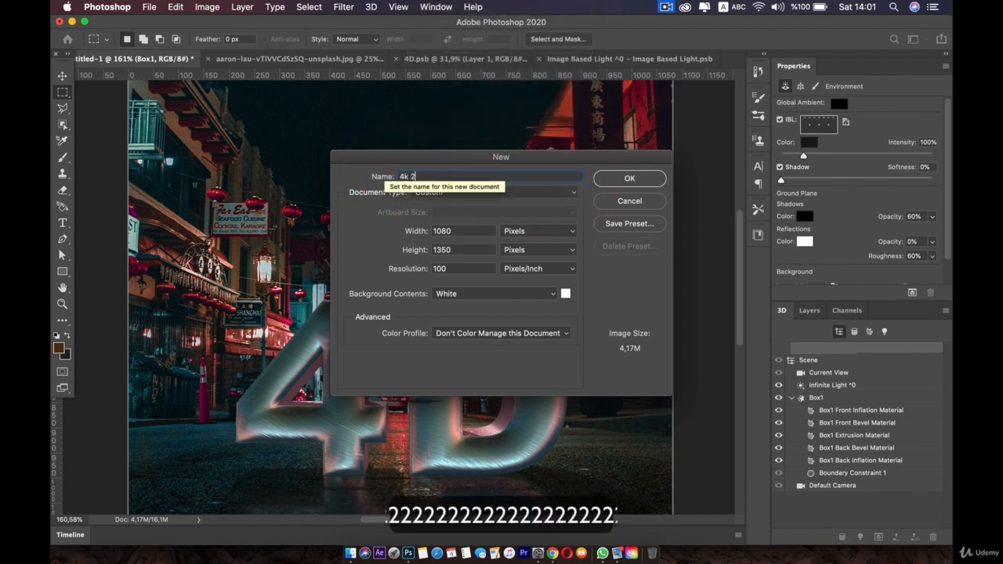
pyautogui.press('Return')
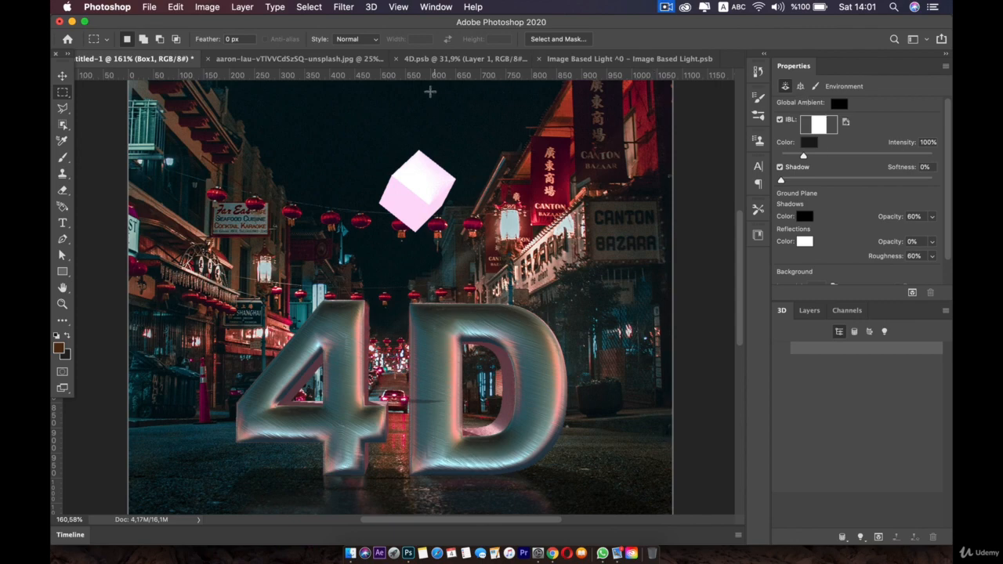
# Open the contents of the street photo smart object in the main composition and copy the entire image.
pyautogui.click(447, 61)
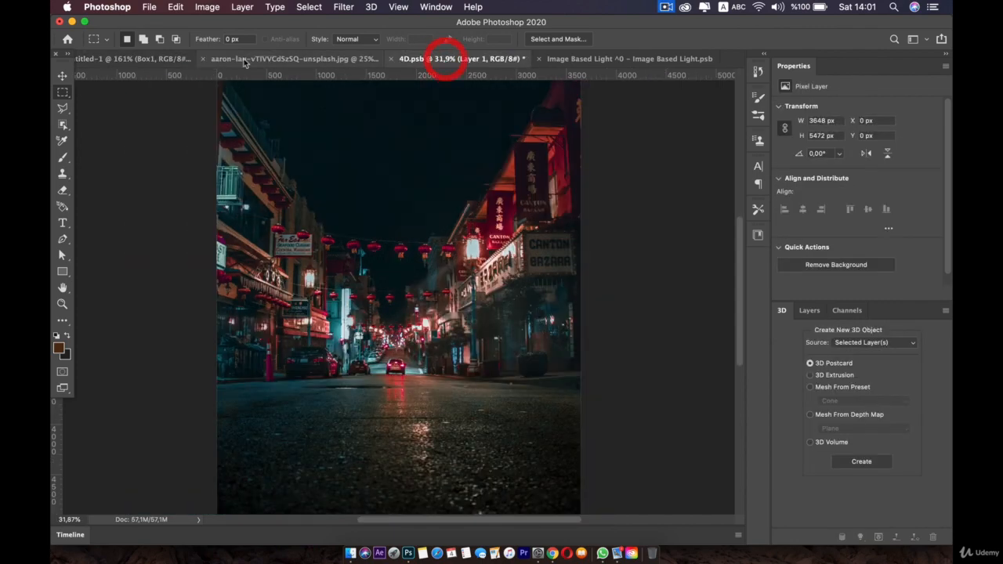
pyautogui.click(159, 61)
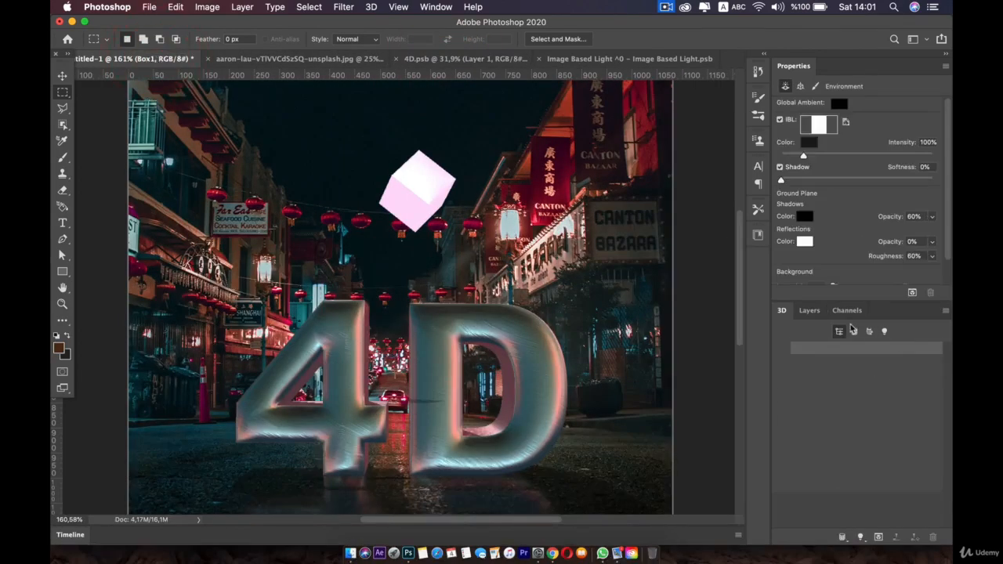
pyautogui.click(809, 311)
pyautogui.click(863, 516)
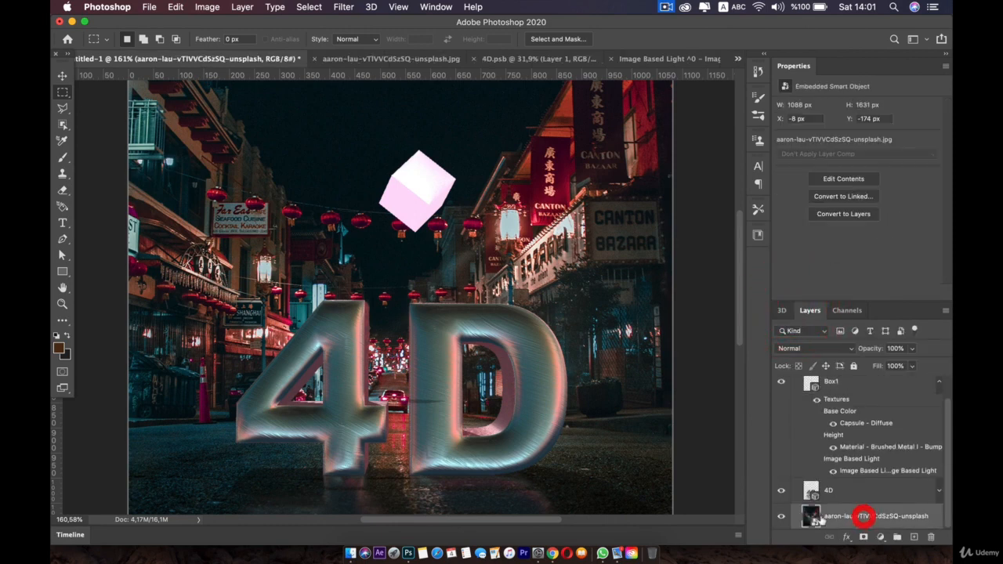
pyautogui.doubleClick(811, 515)
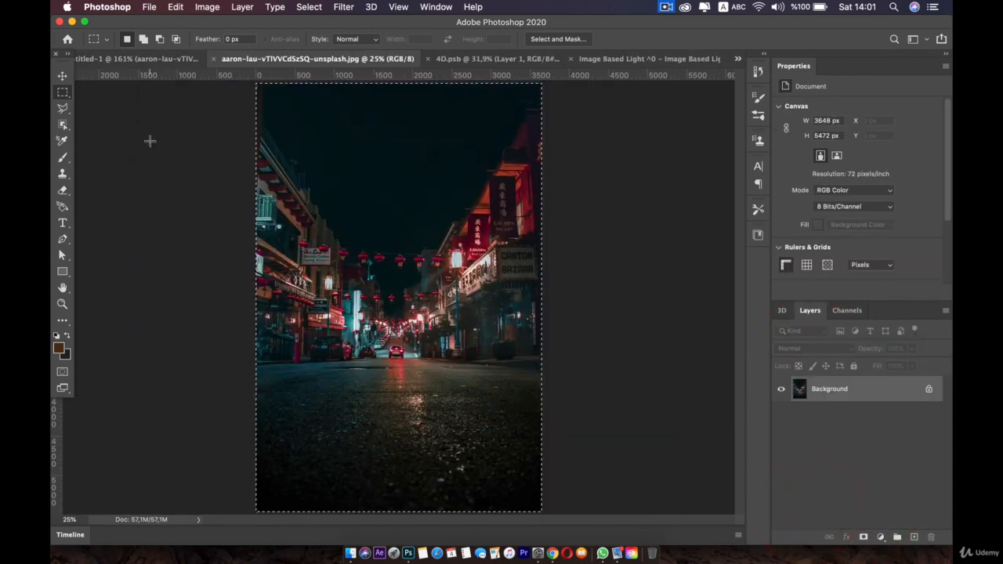
pyautogui.press('super+d')
pyautogui.press('super+a')
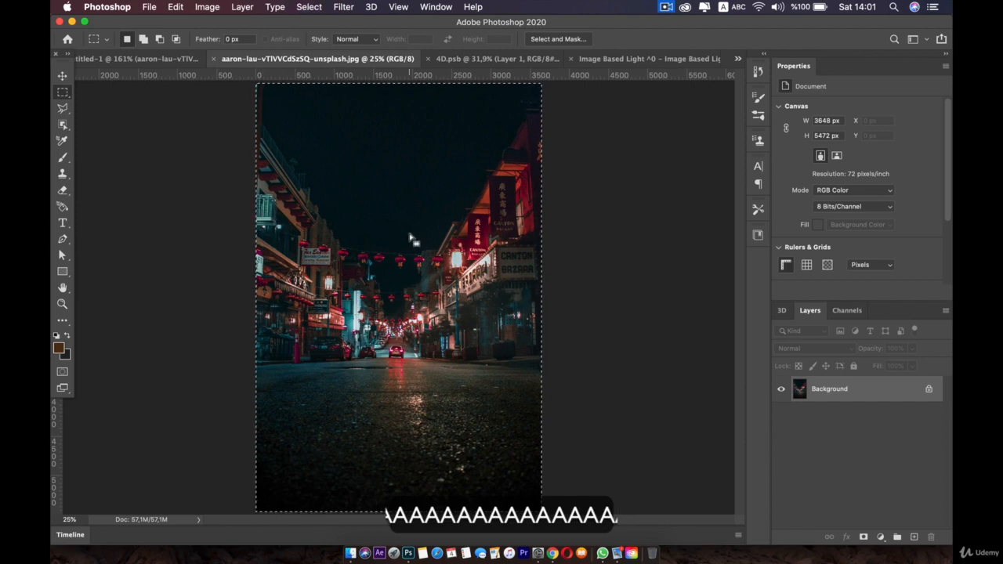
pyautogui.press('super+c')
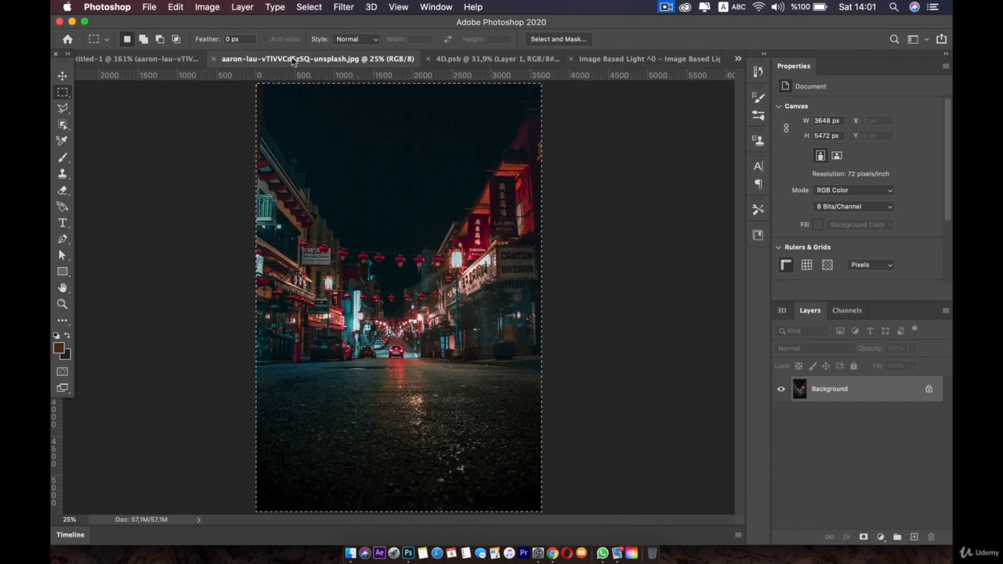
# Open the Box1 environment's image-based light texture for editing and paste the copied street photo into it.
pyautogui.click(137, 58)
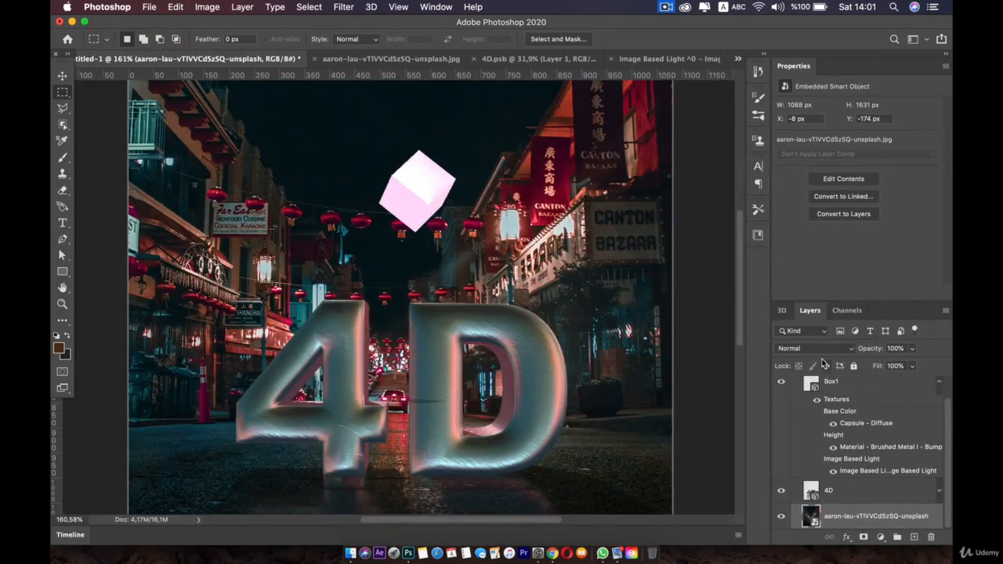
pyautogui.click(781, 310)
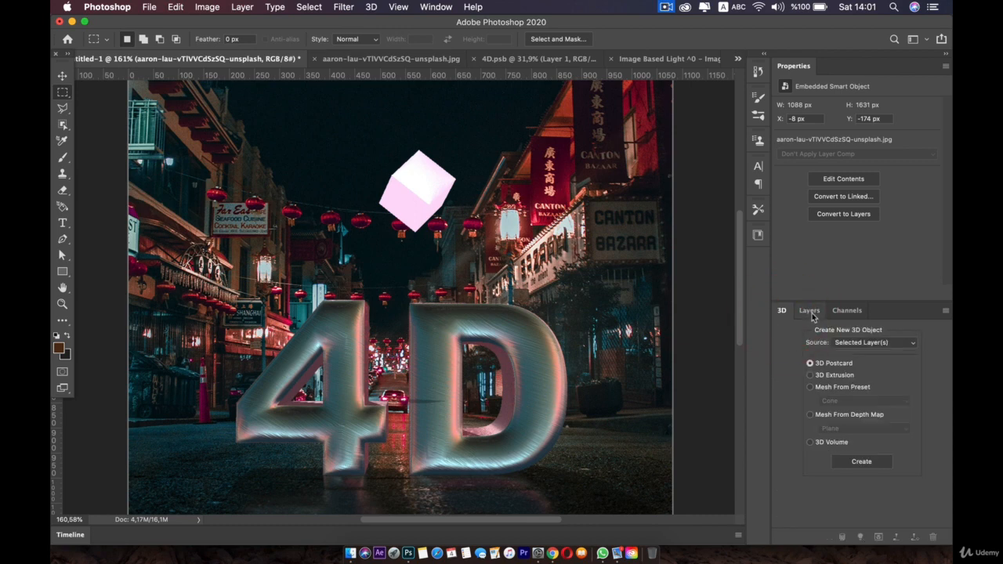
pyautogui.click(810, 311)
pyautogui.doubleClick(812, 383)
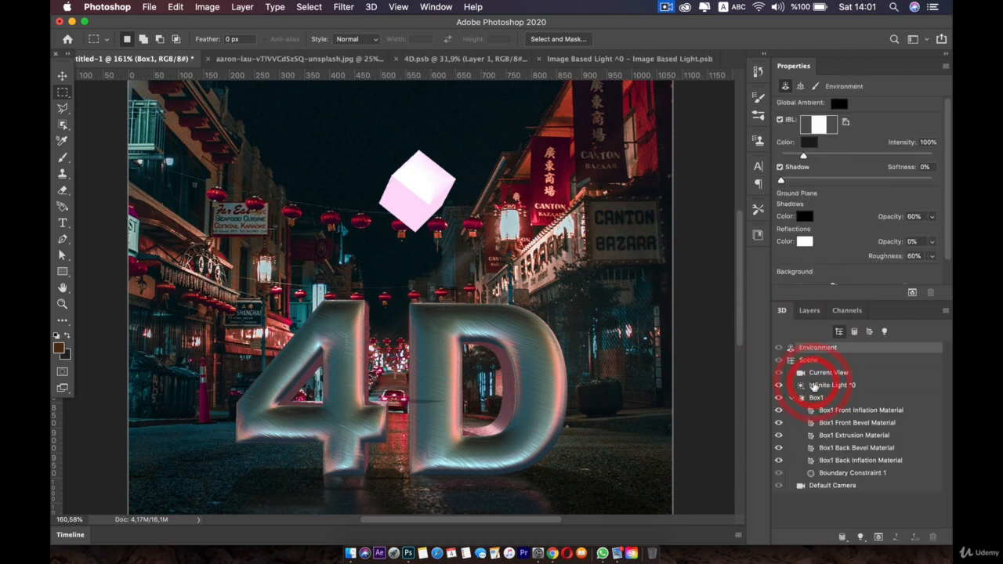
pyautogui.click(813, 350)
pyautogui.click(845, 121)
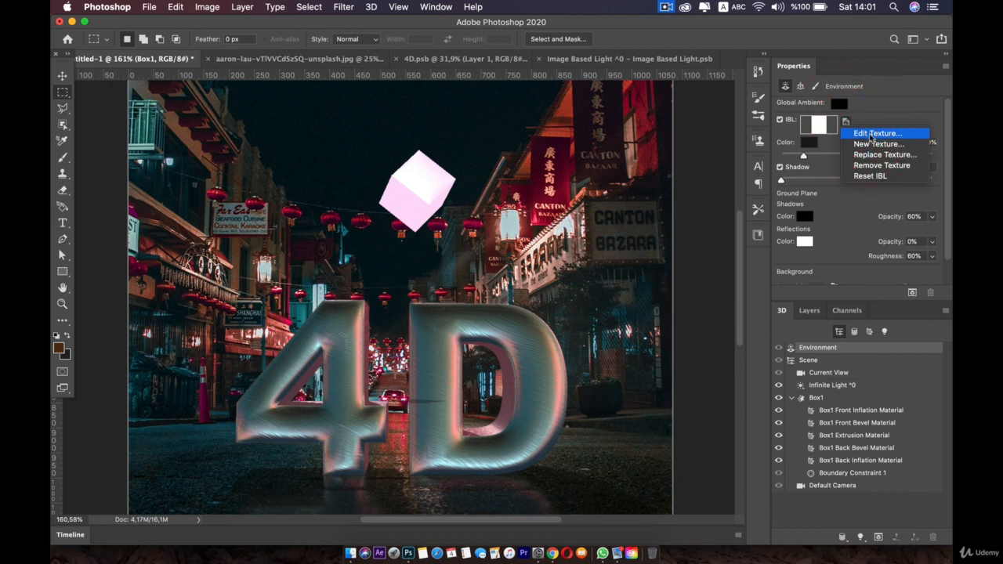
pyautogui.click(871, 134)
pyautogui.press('super+v')
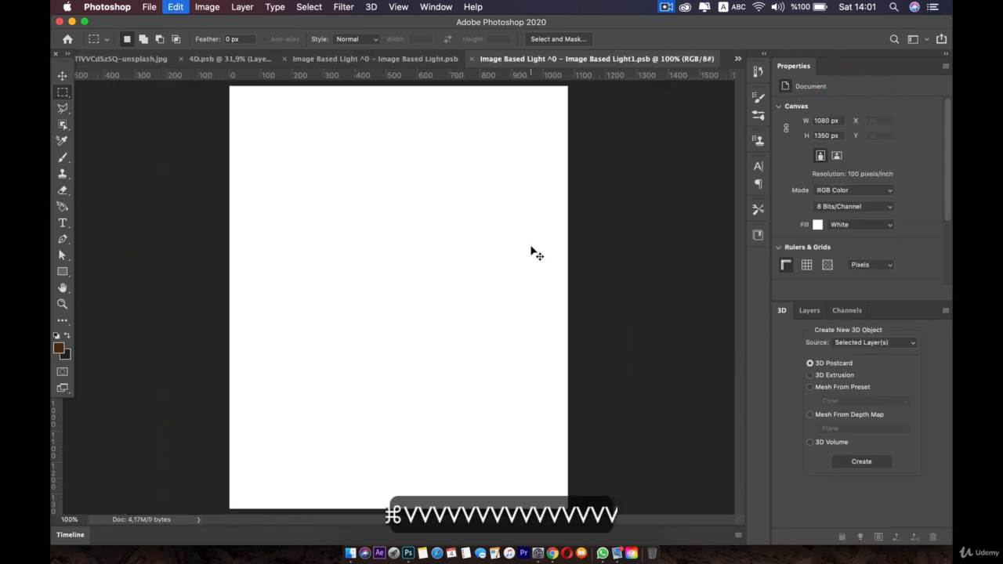
# Expand the texture canvas with Reveal All to fit the whole pasted photo, and save the texture document.
pyautogui.click(212, 6)
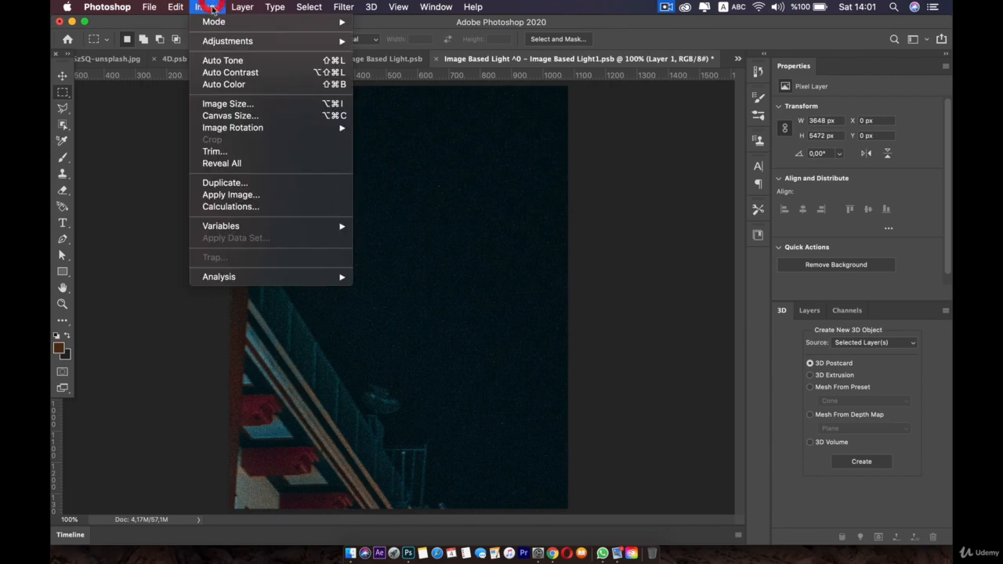
pyautogui.click(232, 166)
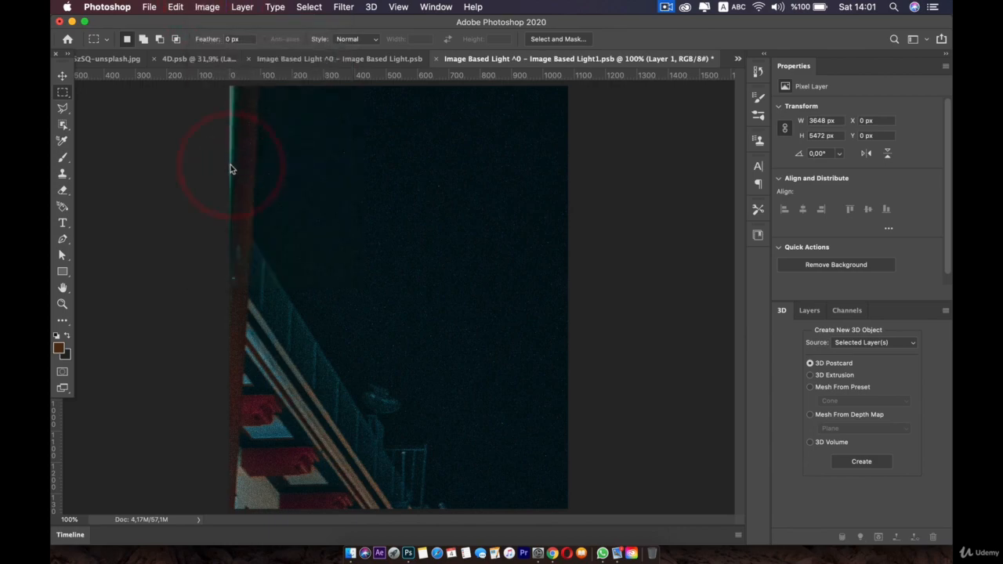
pyautogui.click(63, 74)
pyautogui.press('super+s')
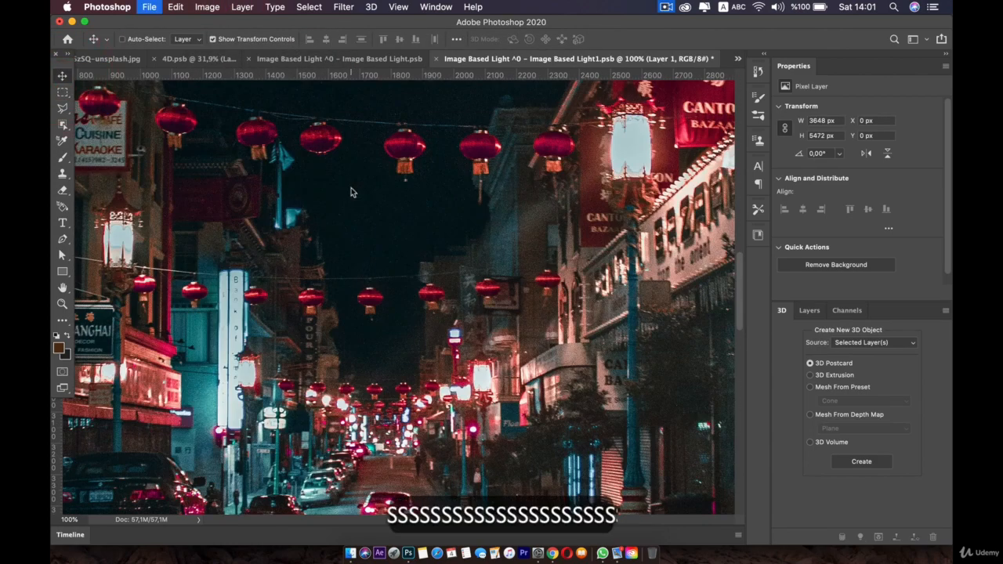
pyautogui.click(654, 225)
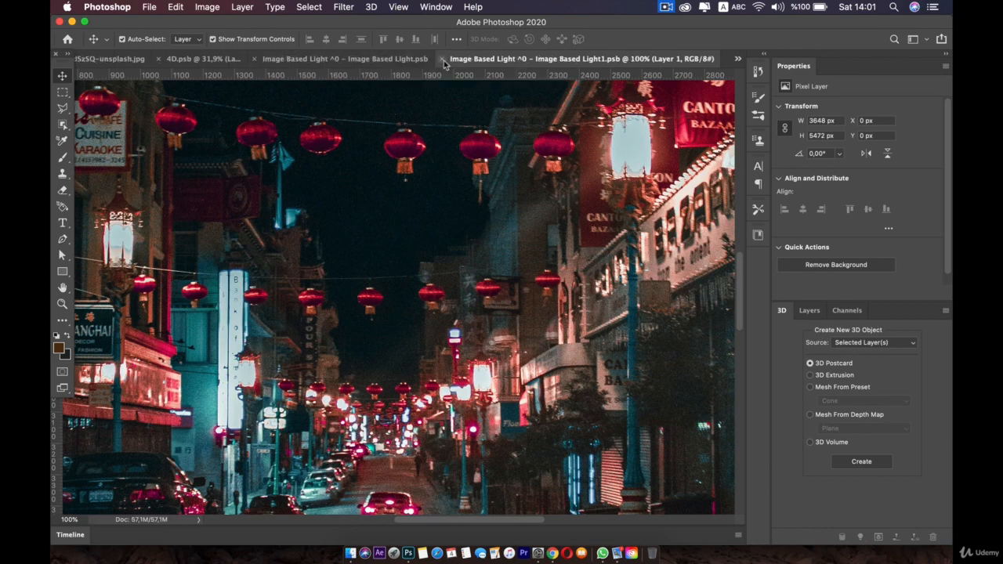
# Close both image-based light texture documents, discarding the unsaved changes in the older one.
pyautogui.click(395, 59)
pyautogui.click(608, 62)
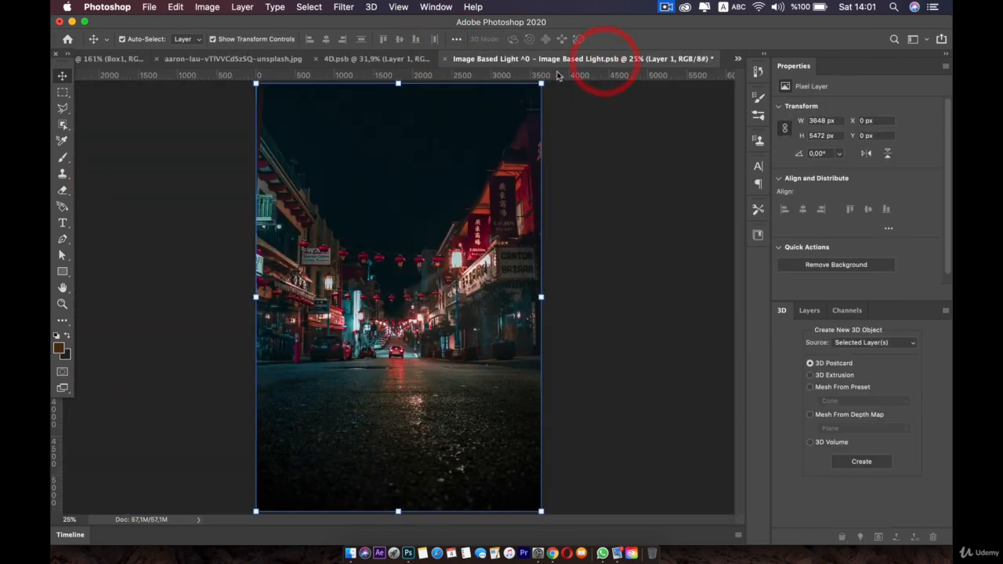
pyautogui.click(445, 60)
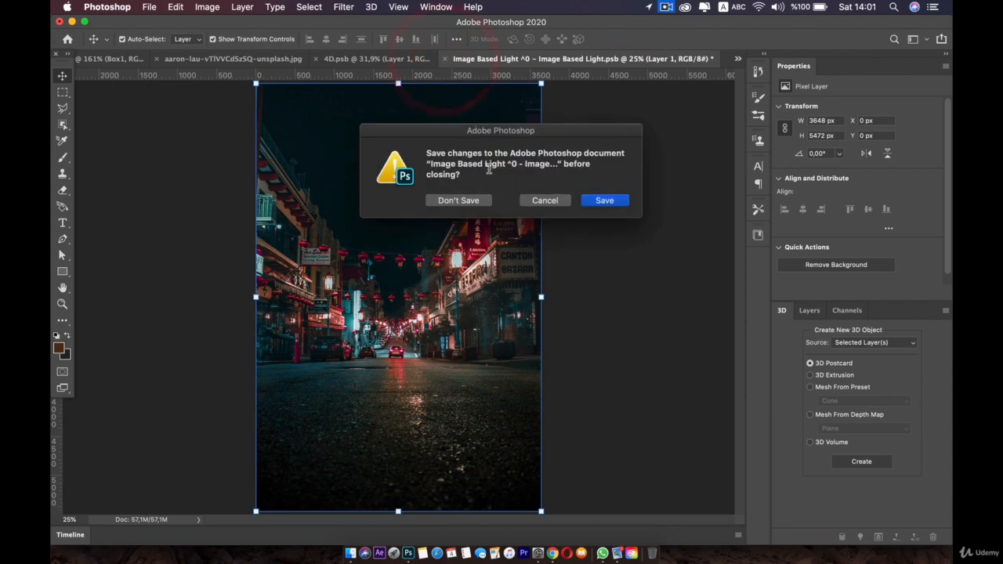
pyautogui.click(467, 201)
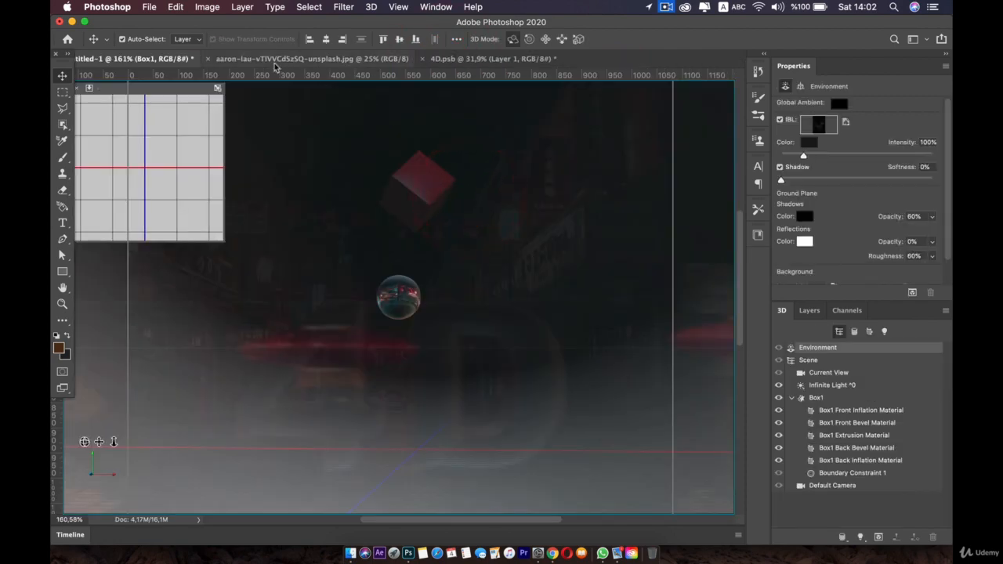
# Return to the main composition and rotate the image-based light environment sideways around the box.
pyautogui.click(239, 61)
pyautogui.click(160, 60)
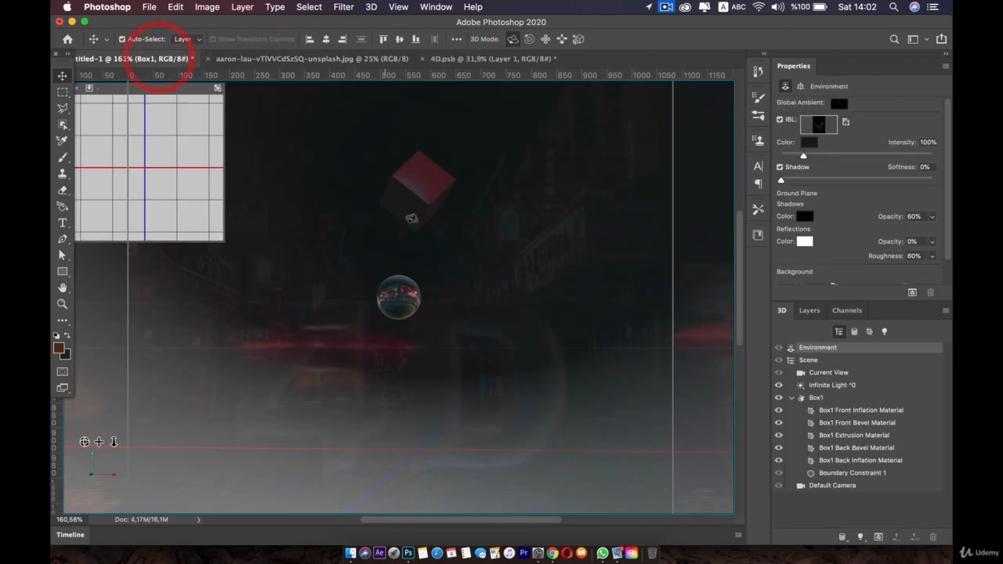
pyautogui.moveTo(421, 307); pyautogui.dragTo(517, 313)
pyautogui.click(786, 248)
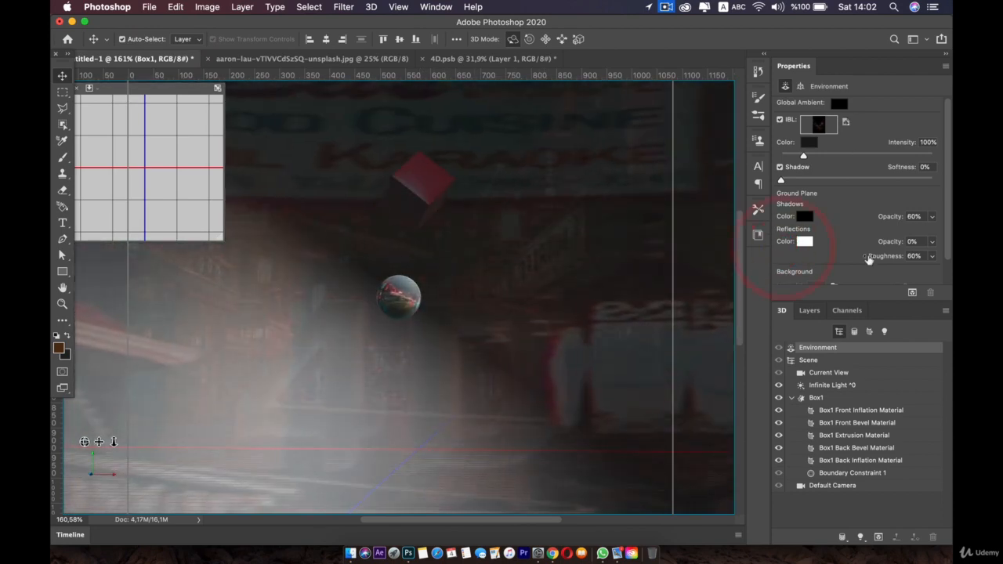
# Switch to the scene's current view and render only a rectangular marquee area around the floating box.
pyautogui.click(829, 374)
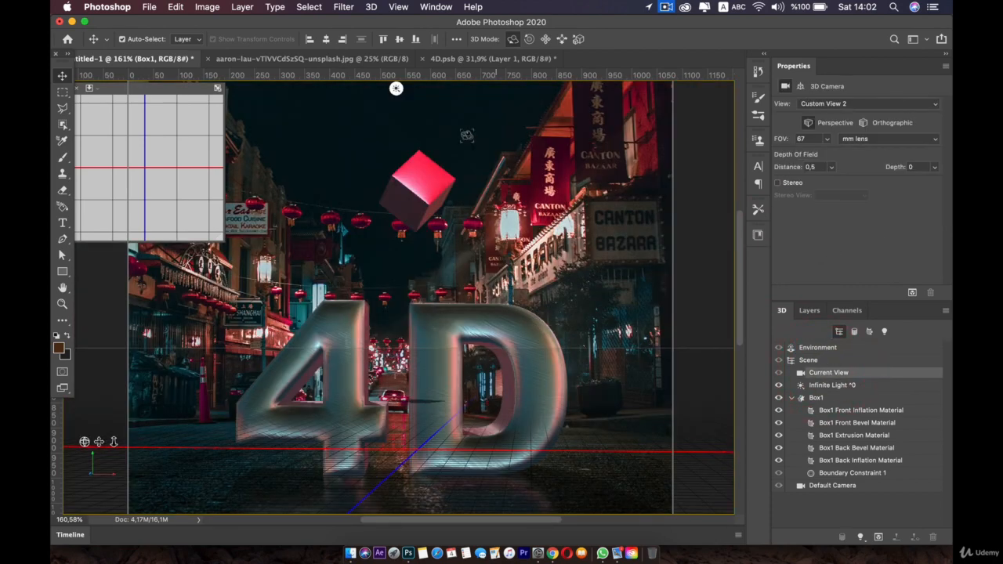
pyautogui.click(76, 95)
pyautogui.click(63, 91)
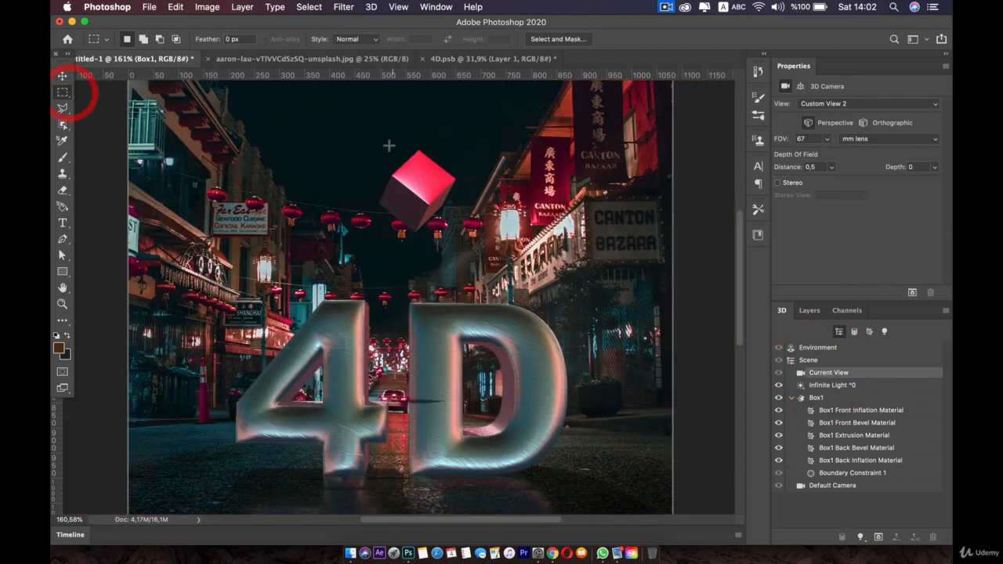
pyautogui.moveTo(357, 140); pyautogui.dragTo(512, 246)
pyautogui.click(913, 292)
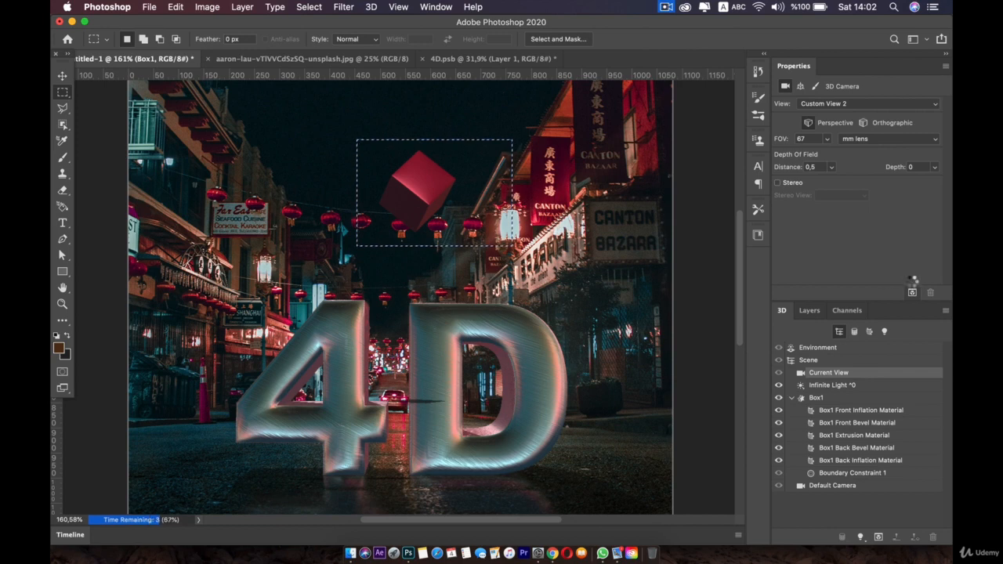
# Select all five Box1 materials and set their Metallic value to 72%.
pyautogui.click(838, 398)
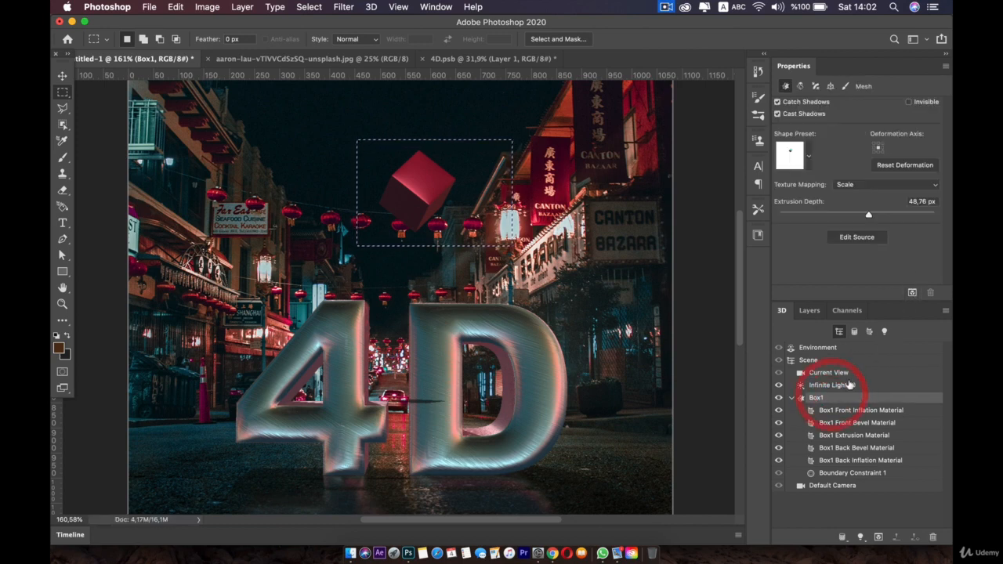
pyautogui.click(842, 410)
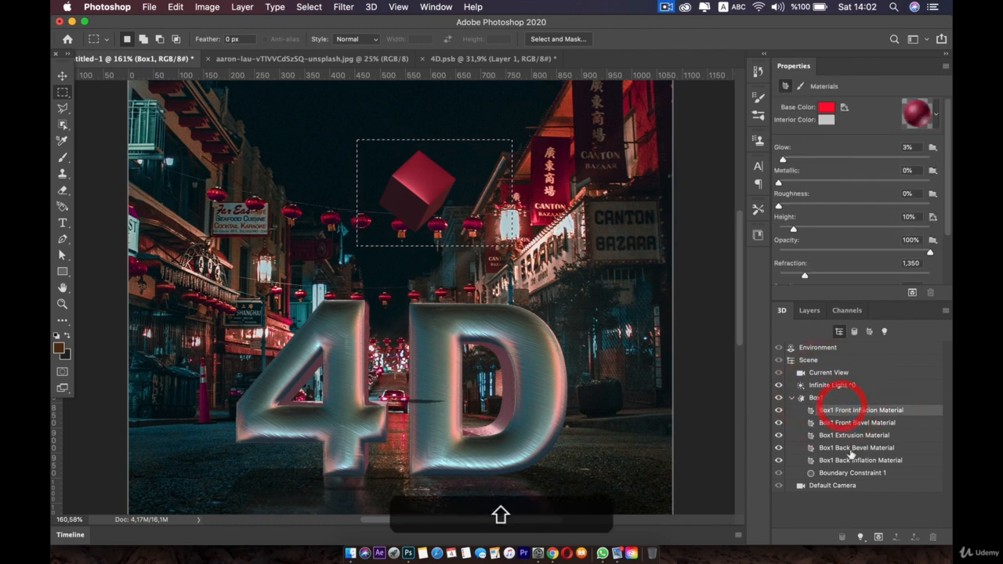
pyautogui.keyDown('shift'); pyautogui.click(853, 460); pyautogui.keyUp('shift')
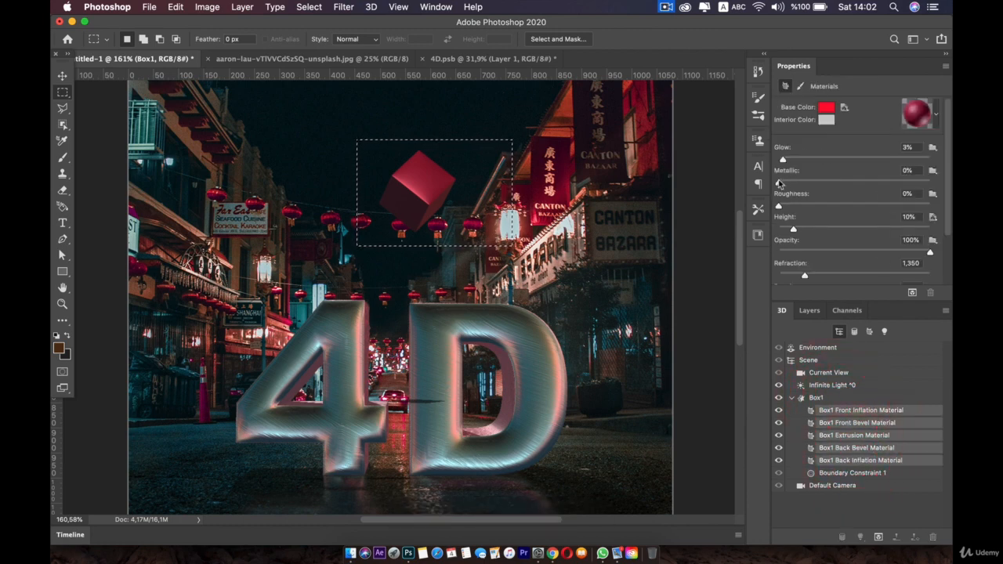
pyautogui.click(886, 182)
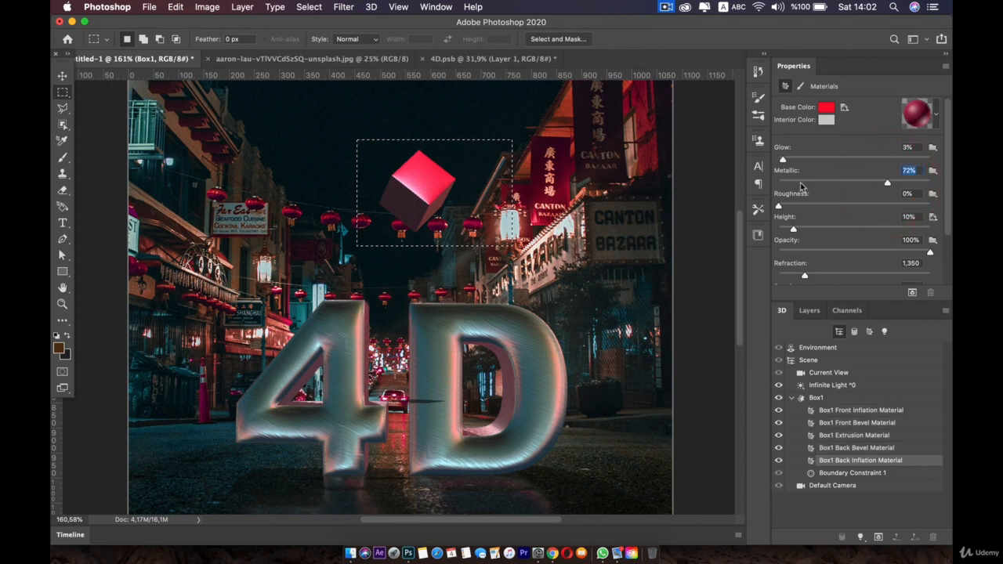
# Try a Glow of 53% on all five Box1 materials and render the marquee area around the box.
pyautogui.click(862, 410)
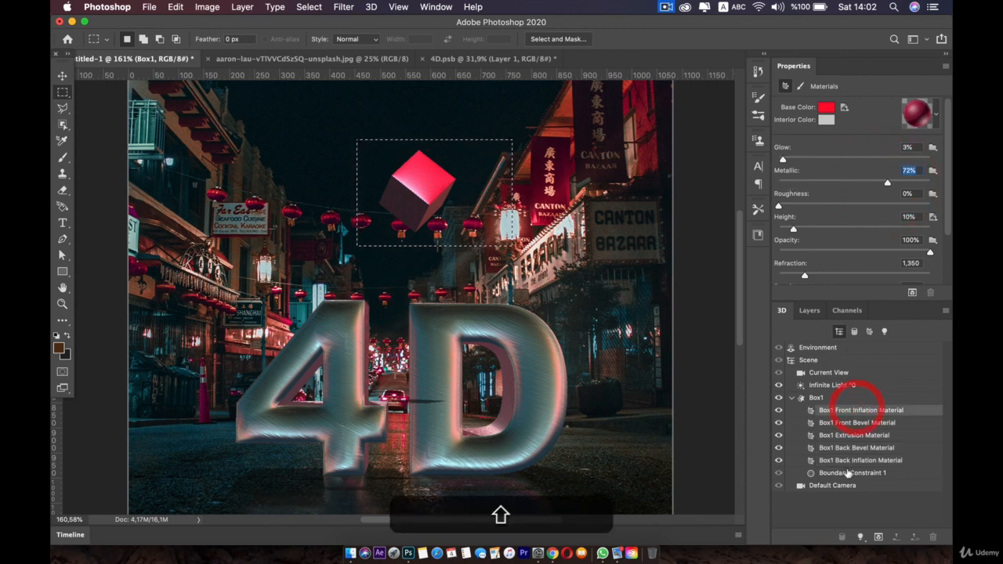
pyautogui.keyDown('shift'); pyautogui.click(854, 460); pyautogui.keyUp('shift')
pyautogui.moveTo(780, 160); pyautogui.dragTo(798, 160)
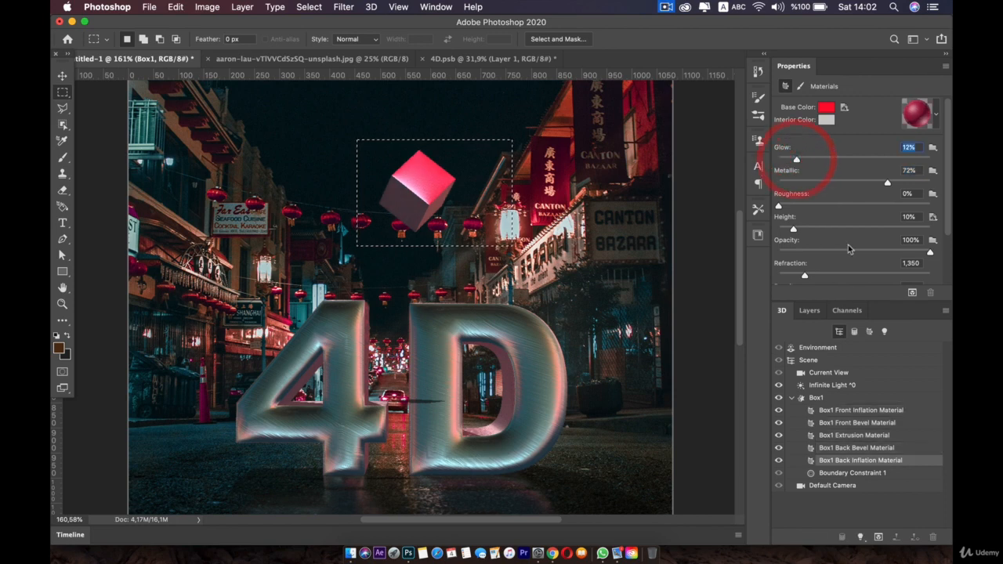
pyautogui.click(854, 410)
pyautogui.keyDown('shift'); pyautogui.click(858, 460); pyautogui.keyUp('shift')
pyautogui.moveTo(797, 160); pyautogui.dragTo(858, 160)
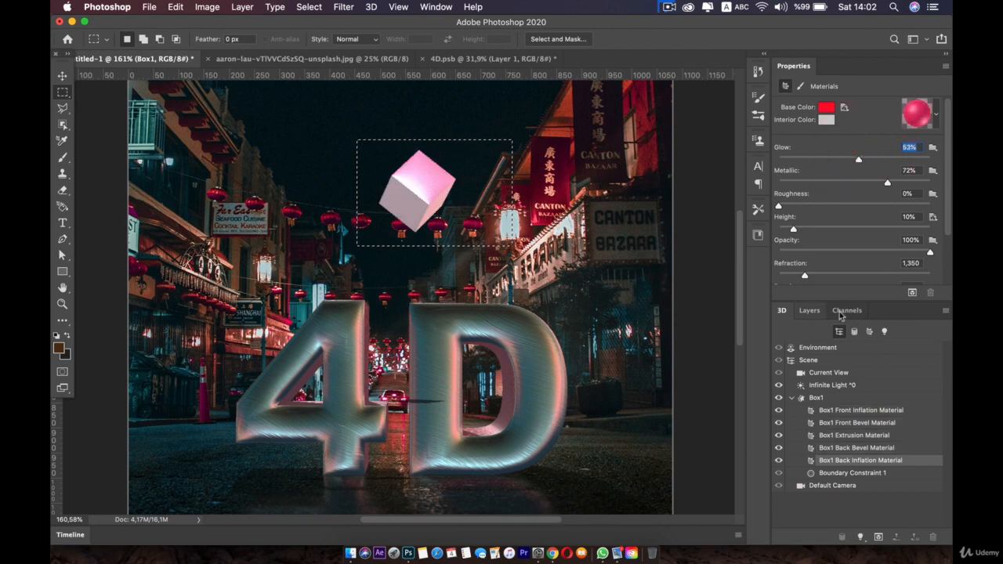
pyautogui.click(911, 292)
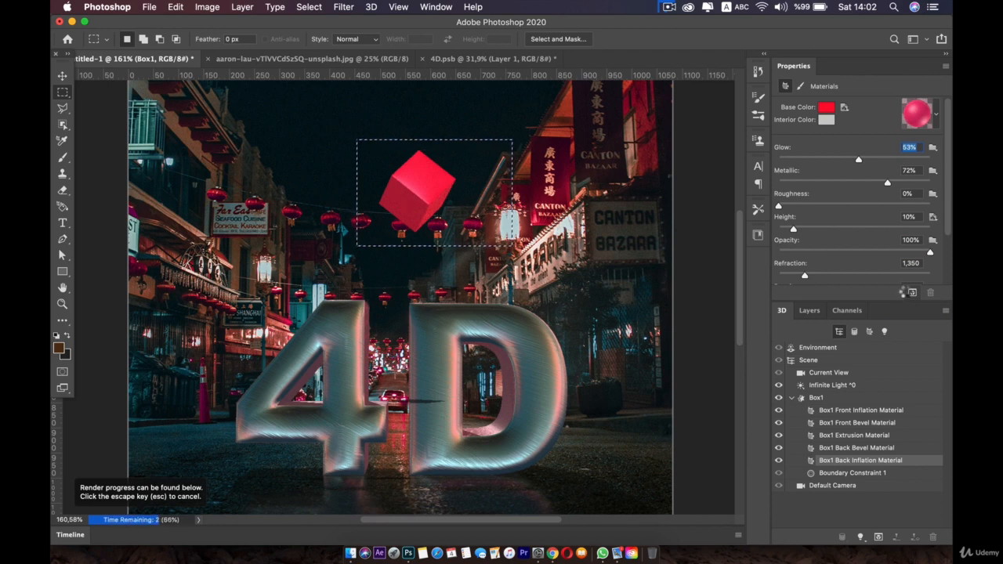
# Set the Glow of all five Box1 materials to 11% and render the marquee area again.
pyautogui.click(870, 410)
pyautogui.keyDown('shift'); pyautogui.click(866, 461); pyautogui.keyUp('shift')
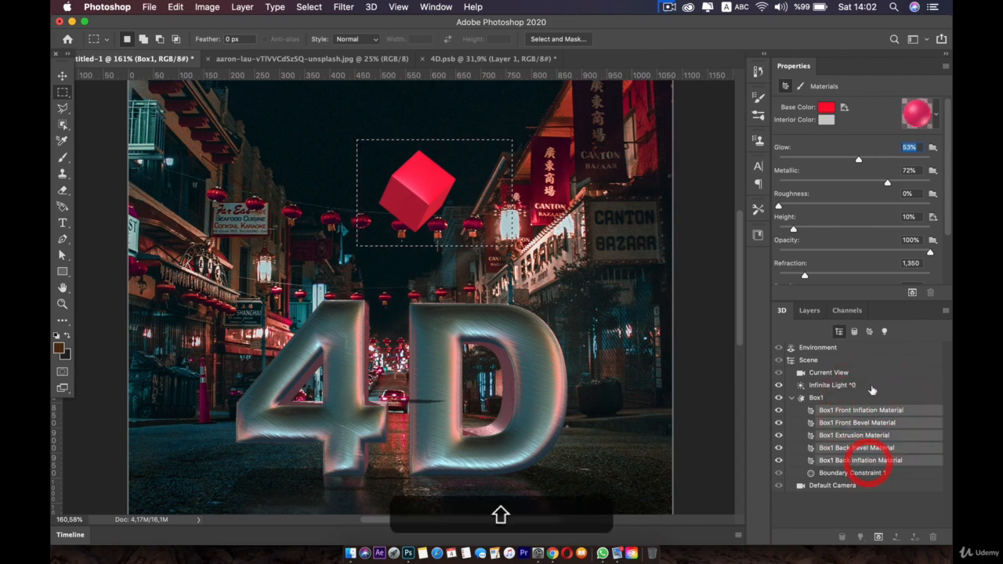
pyautogui.moveTo(858, 159); pyautogui.dragTo(796, 160)
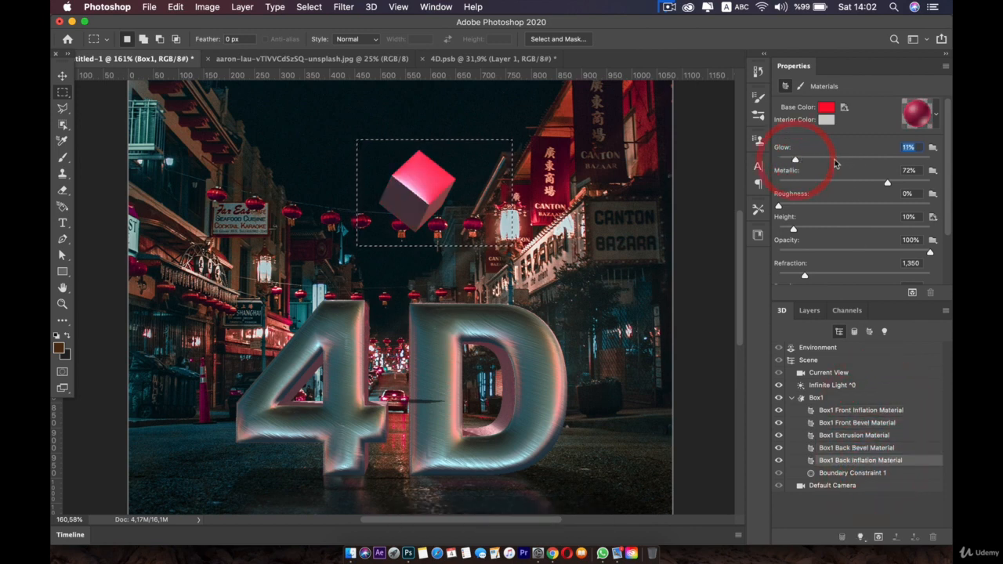
pyautogui.click(910, 293)
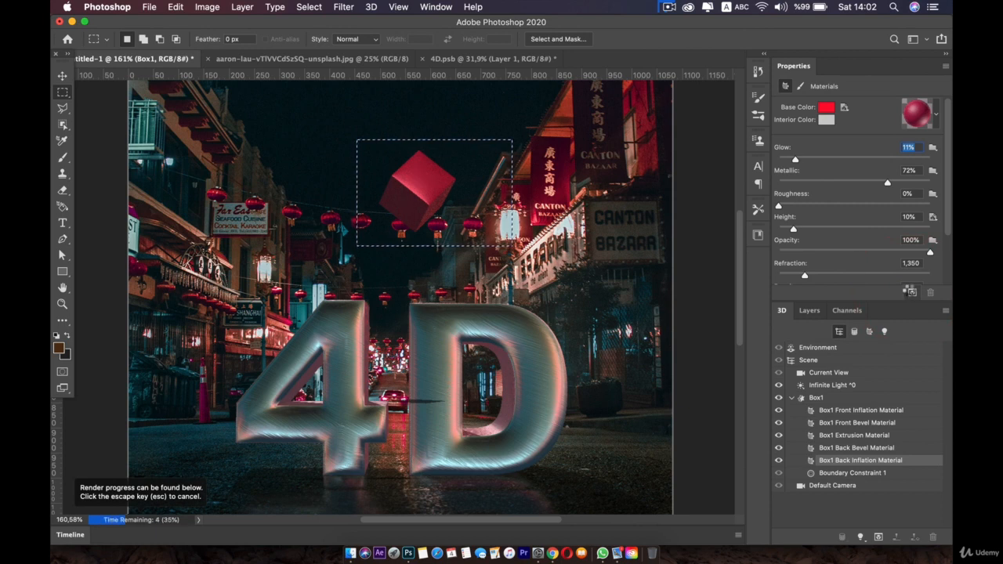
pyautogui.click(861, 413)
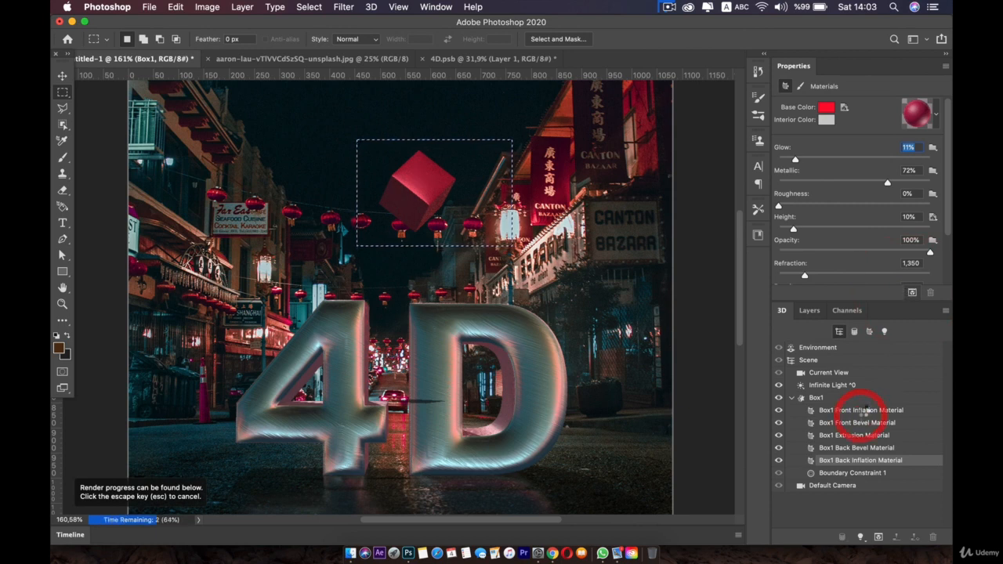
pyautogui.click(864, 412)
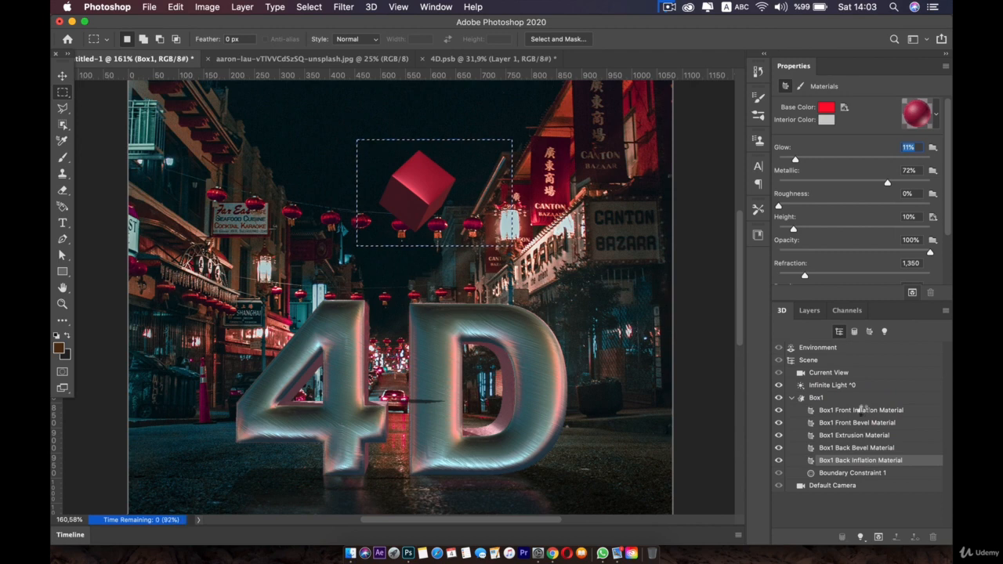
# Try an Intensity of 0% on the scene's infinite light and render the marquee area.
pyautogui.click(824, 372)
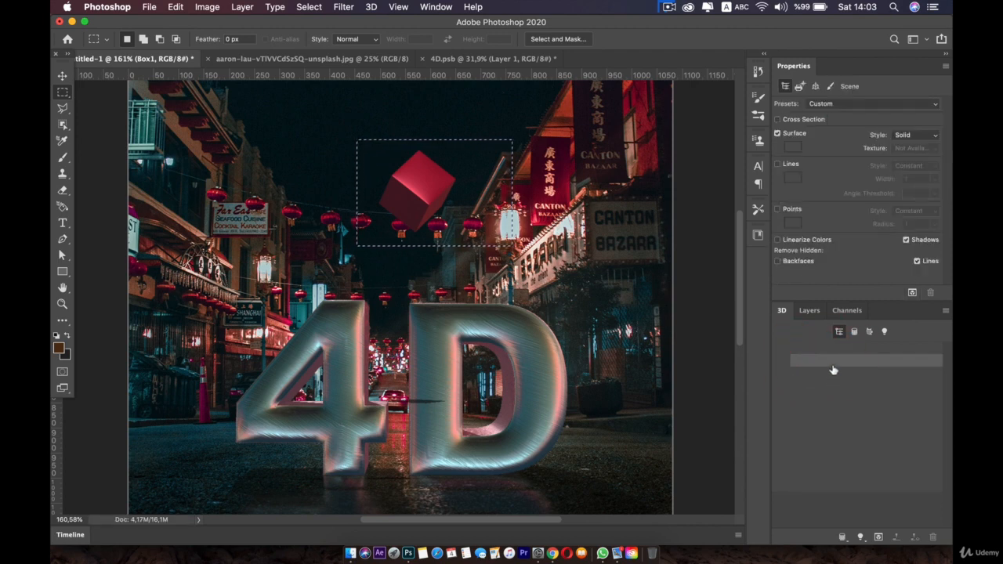
pyautogui.click(832, 385)
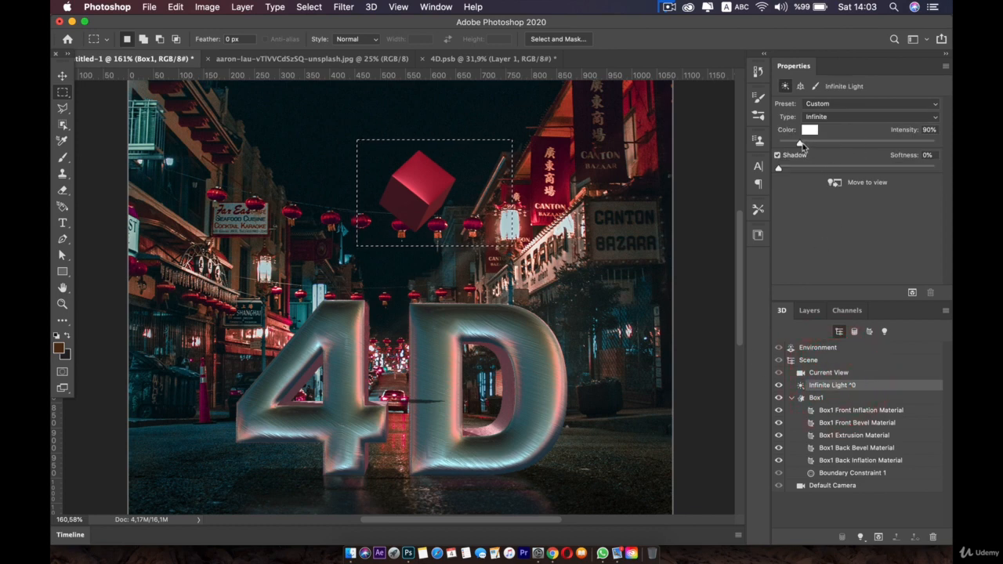
pyautogui.moveTo(778, 144); pyautogui.dragTo(775, 144)
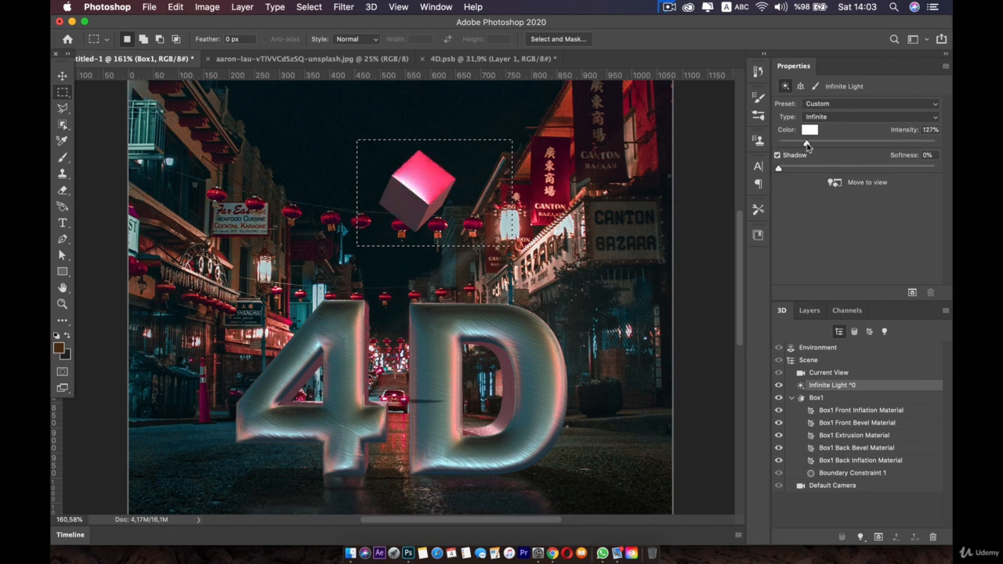
pyautogui.moveTo(787, 146); pyautogui.dragTo(770, 146)
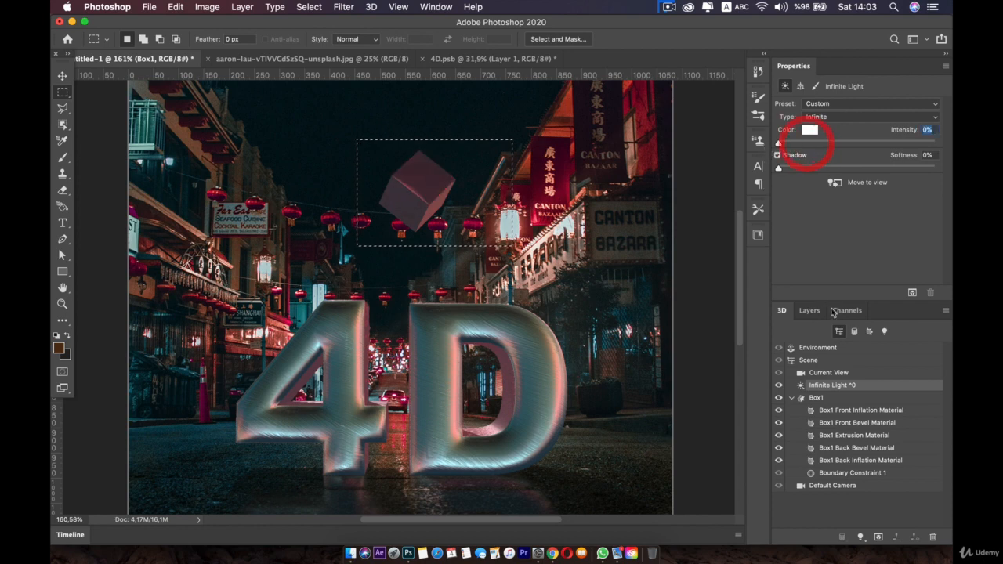
pyautogui.click(912, 291)
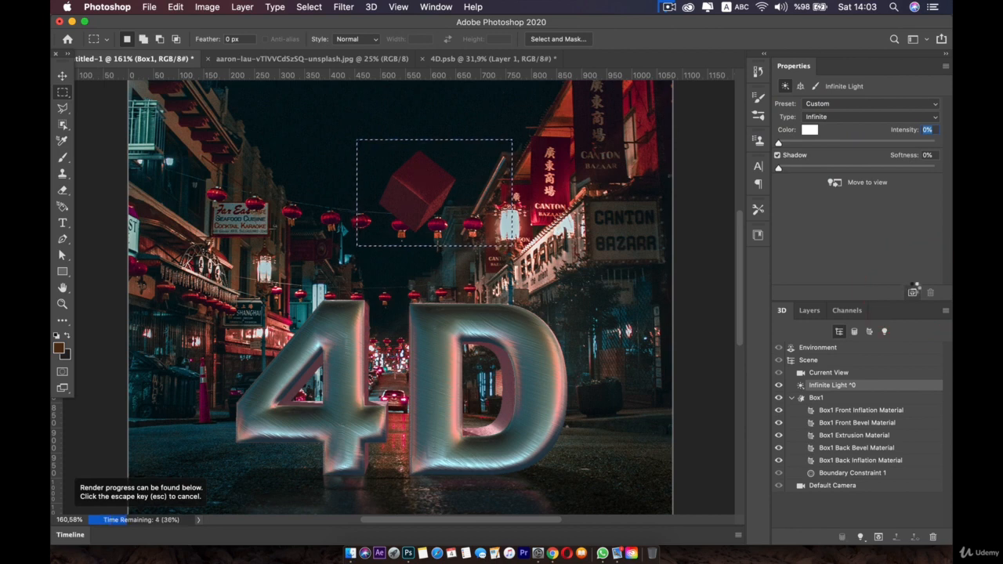
# Set the infinite light's Intensity to 96%, turn off its shadow, and render the marquee area around the box.
pyautogui.click(780, 143)
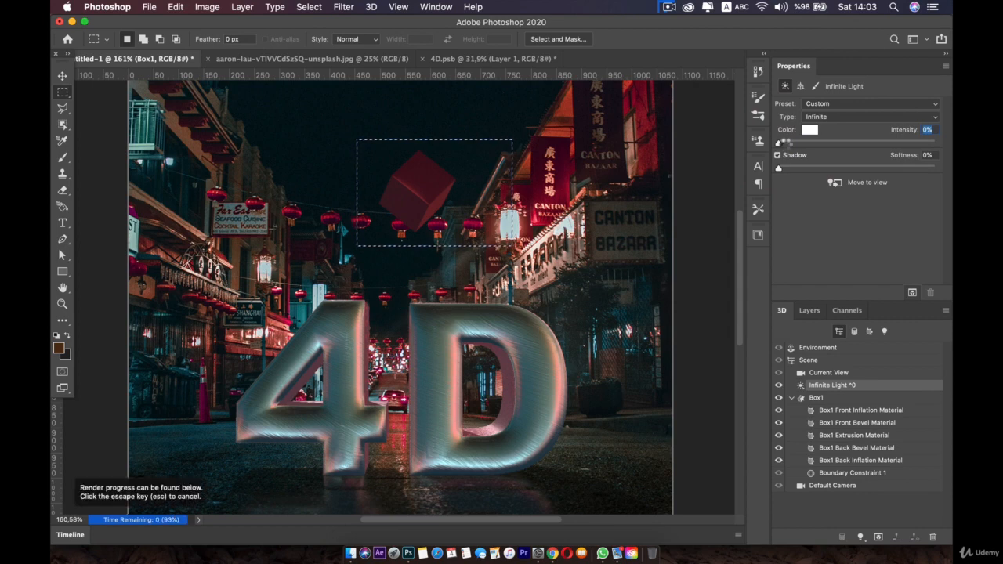
pyautogui.click(780, 144)
pyautogui.moveTo(781, 145); pyautogui.dragTo(808, 149)
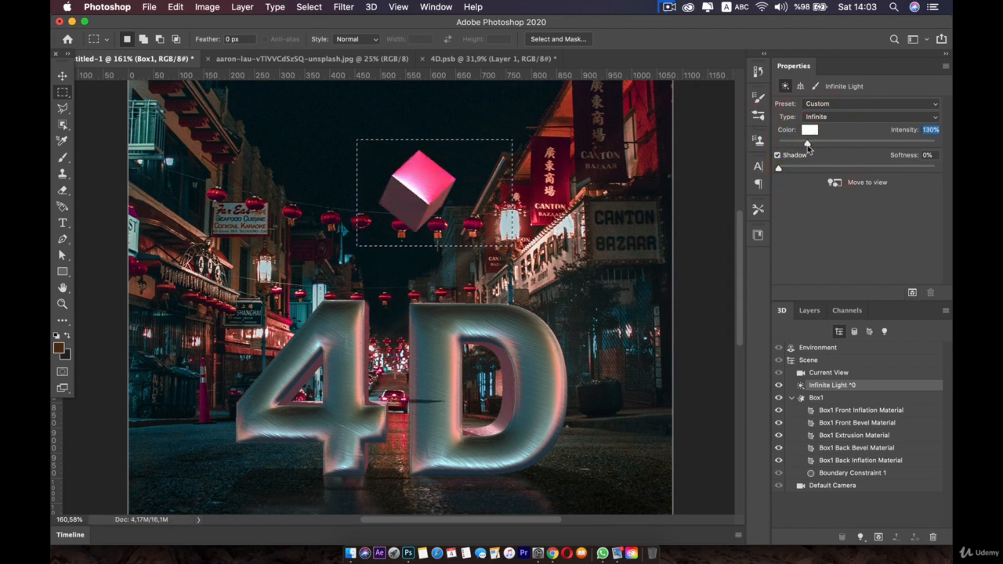
pyautogui.click(911, 293)
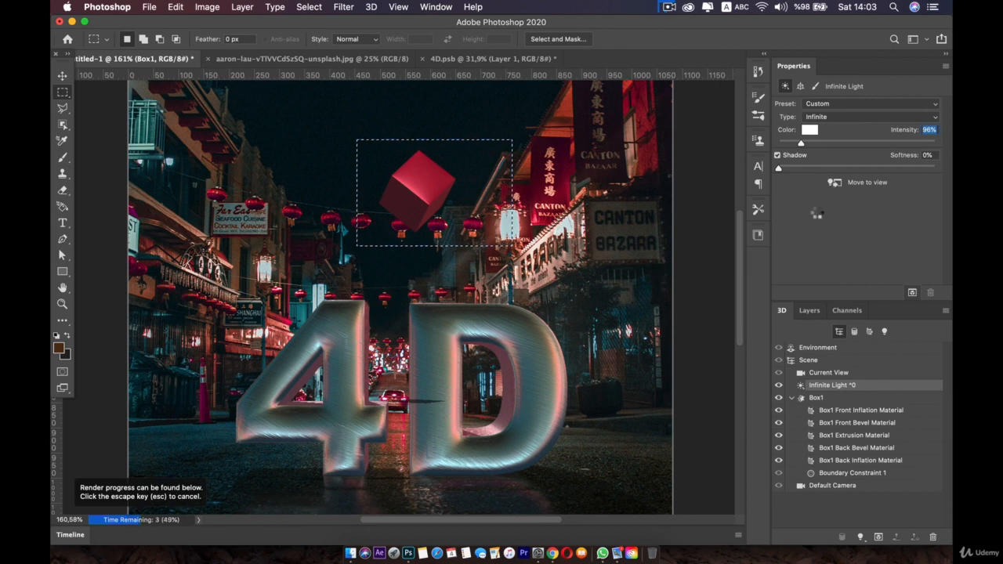
pyautogui.click(816, 212)
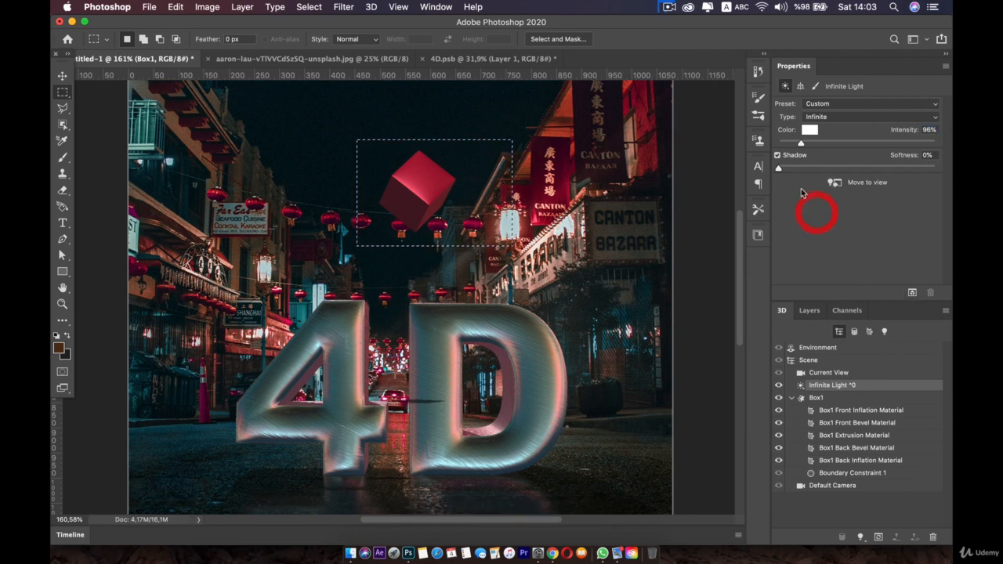
pyautogui.click(779, 156)
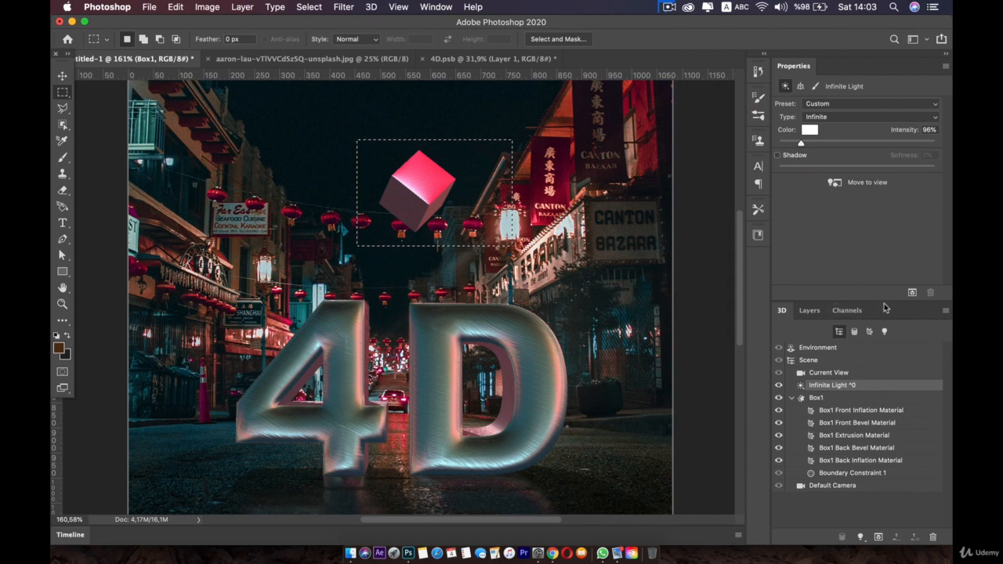
pyautogui.click(911, 293)
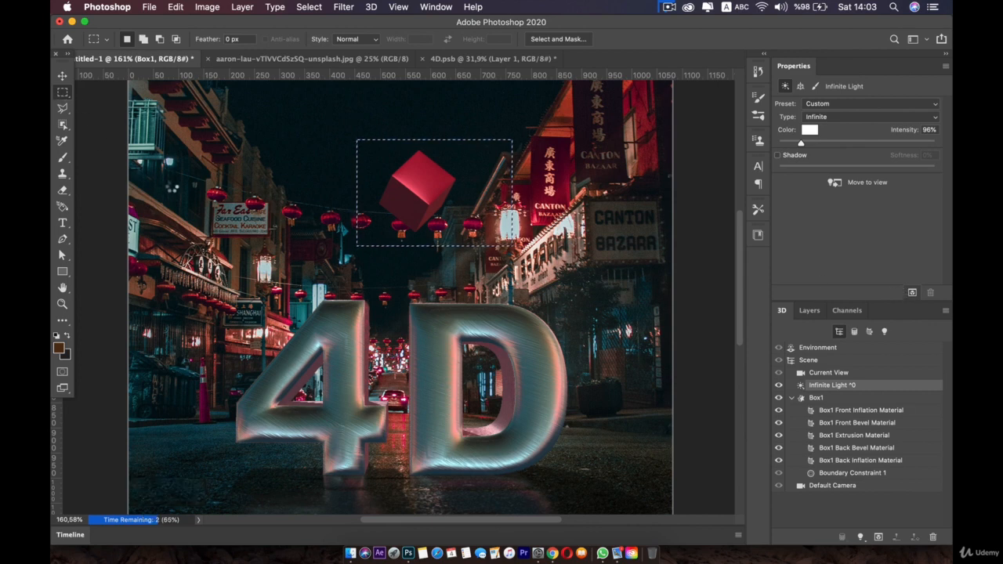
# Rotate the infinite light slightly with the Move tool and turn its shadow back on.
pyautogui.click(62, 77)
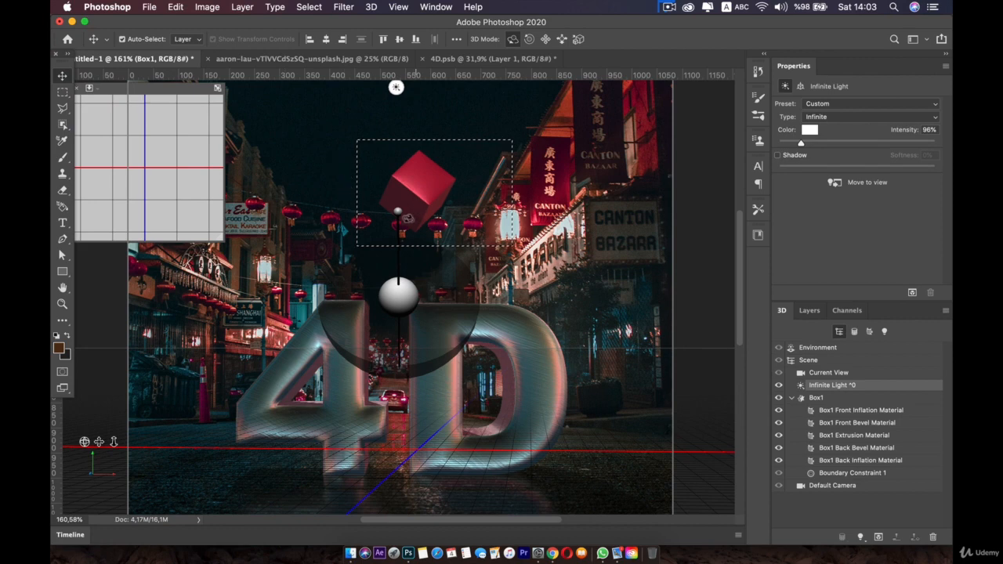
pyautogui.moveTo(387, 316); pyautogui.dragTo(371, 264)
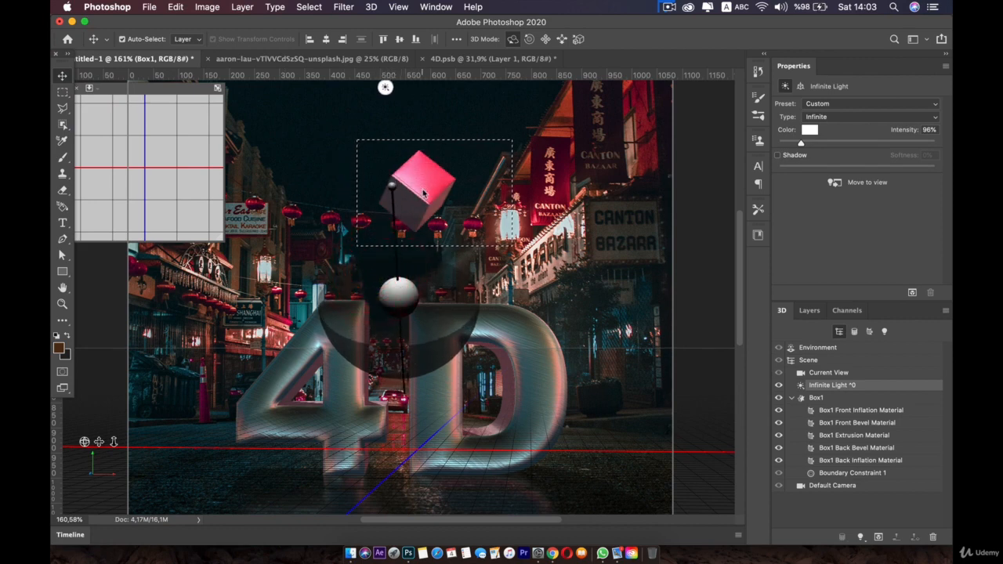
pyautogui.click(421, 188)
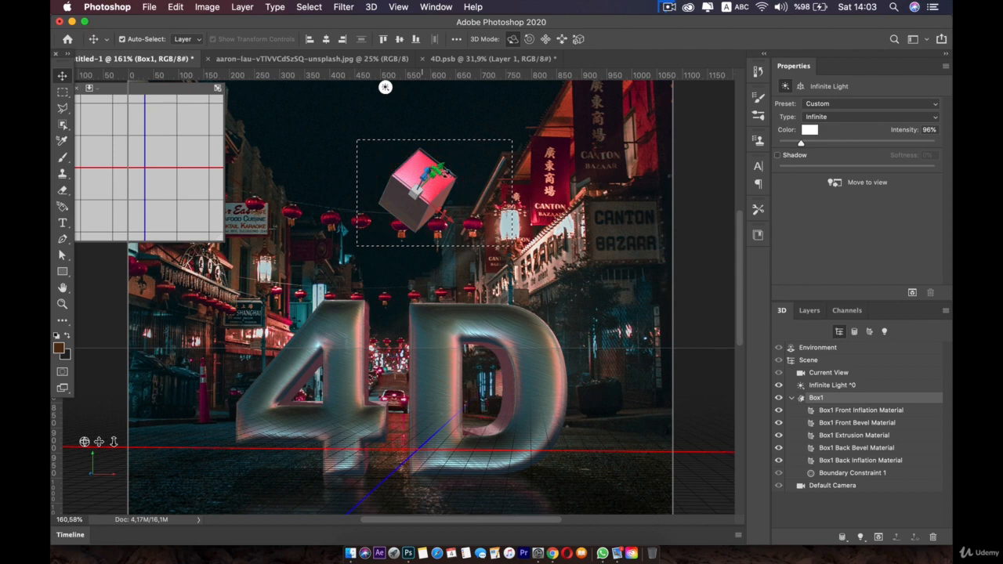
pyautogui.click(828, 385)
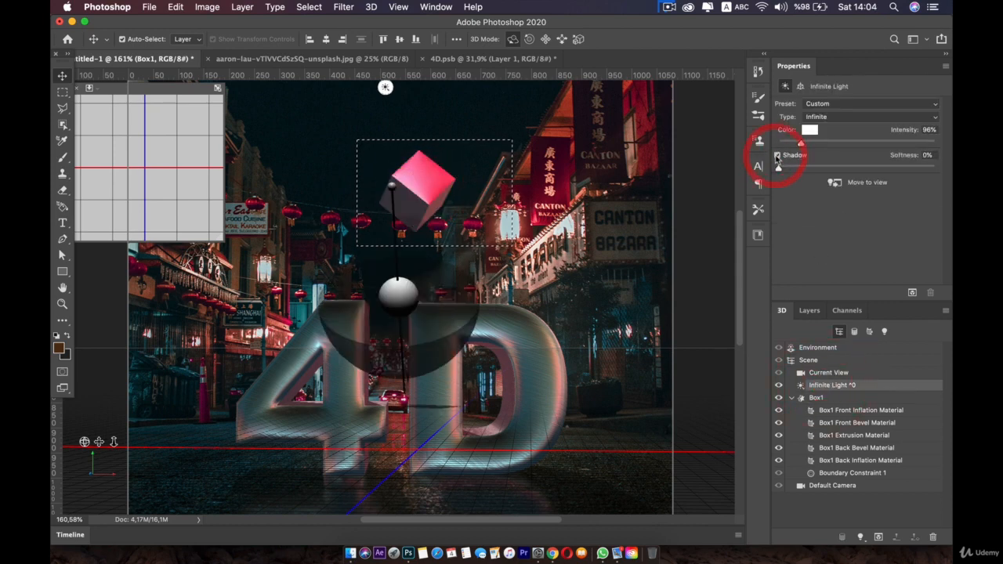
# Swing the infinite light around to the right-hand side of the scene, toward the lit shopfronts, and render the box area.
pyautogui.moveTo(411, 288)
pyautogui.mouseDown()
pyautogui.moveTo(428, 196)
pyautogui.moveTo(454, 130)
pyautogui.moveTo(444, 264)
pyautogui.moveTo(376, 311)
pyautogui.moveTo(403, 231)
pyautogui.mouseUp()
pyautogui.click(356, 137)
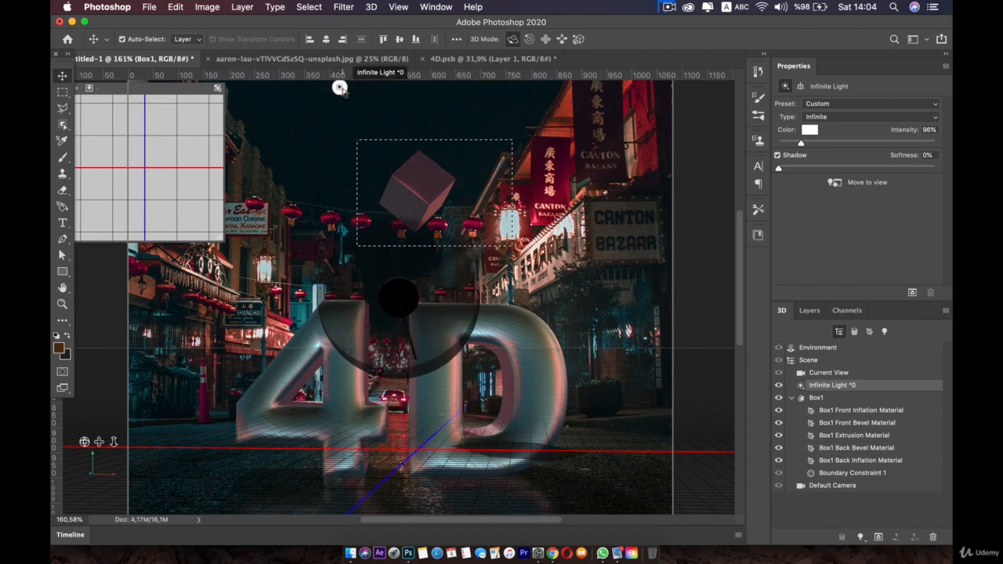
pyautogui.click(330, 95)
pyautogui.moveTo(340, 87)
pyautogui.mouseDown()
pyautogui.moveTo(235, 86)
pyautogui.moveTo(575, 87)
pyautogui.mouseUp()
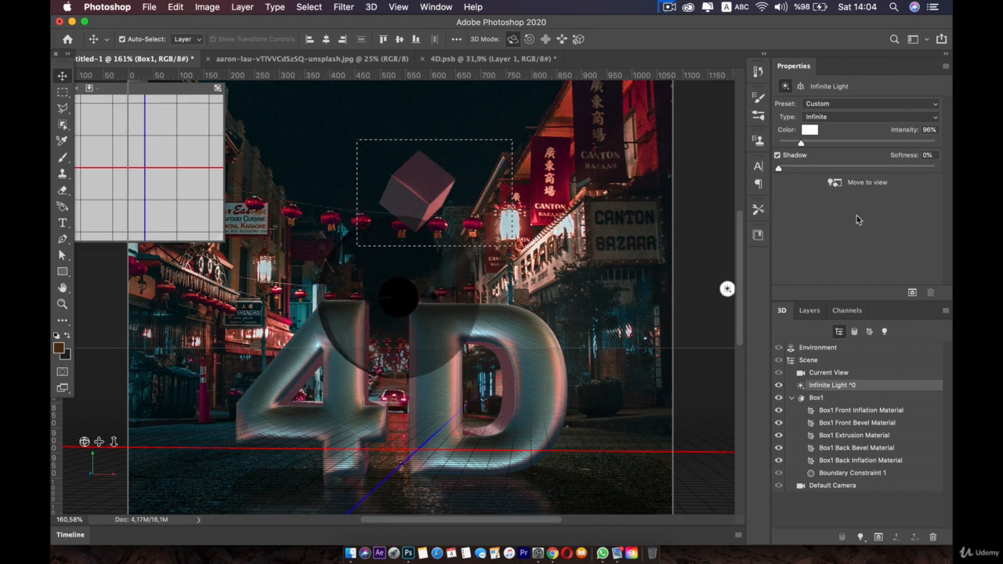
pyautogui.click(910, 293)
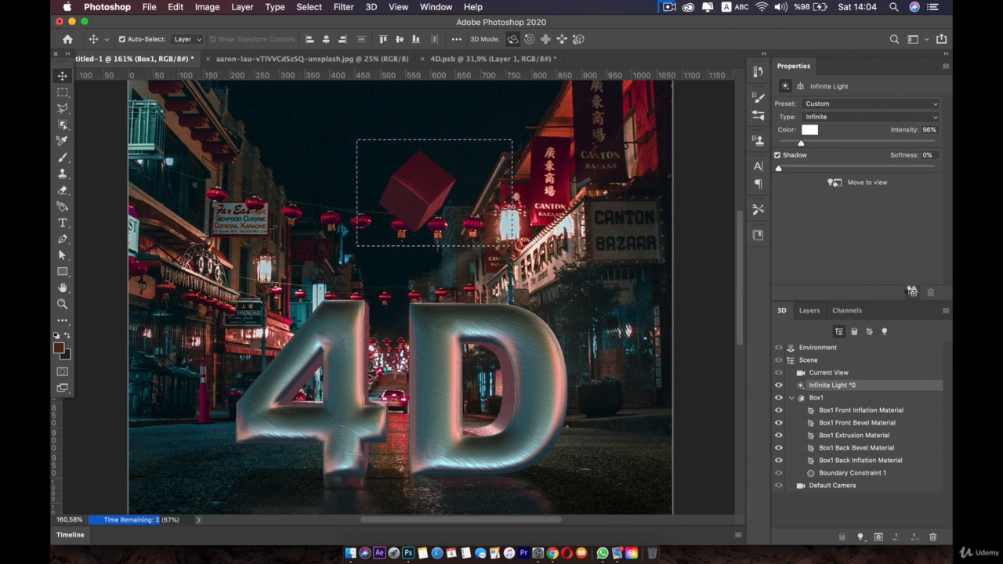
pyautogui.click(912, 291)
pyautogui.click(524, 210)
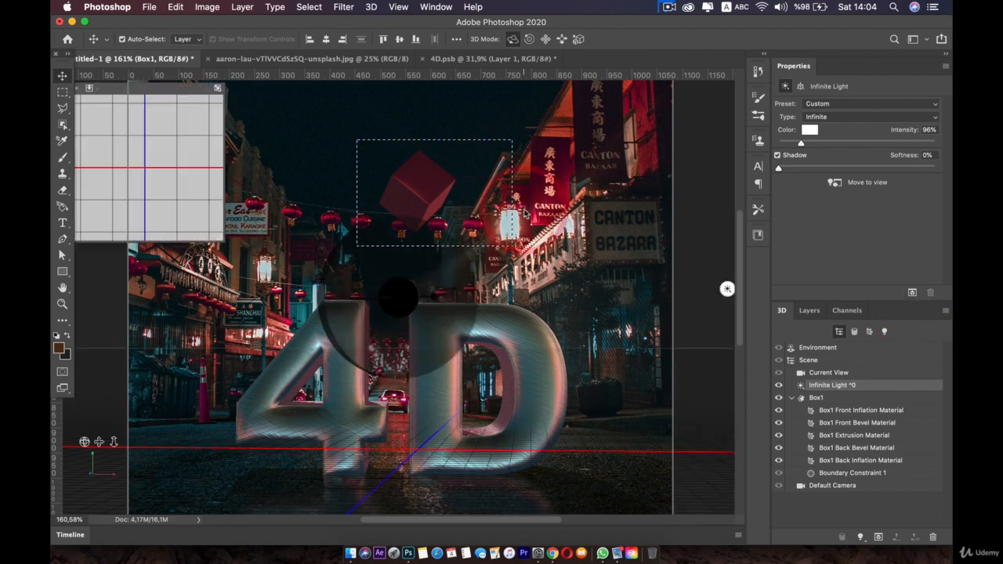
# Adjust the infinite light's angle slightly so it reaches the box's side face, and run a brief test render.
pyautogui.moveTo(563, 296)
pyautogui.mouseDown()
pyautogui.moveTo(559, 284)
pyautogui.moveTo(527, 310)
pyautogui.mouseUp()
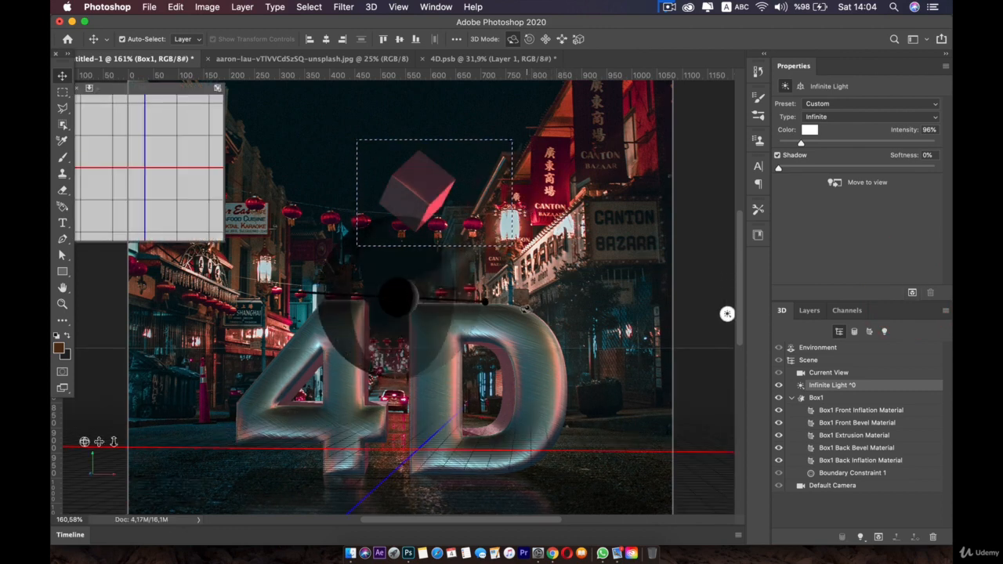
pyautogui.click(785, 292)
pyautogui.click(912, 292)
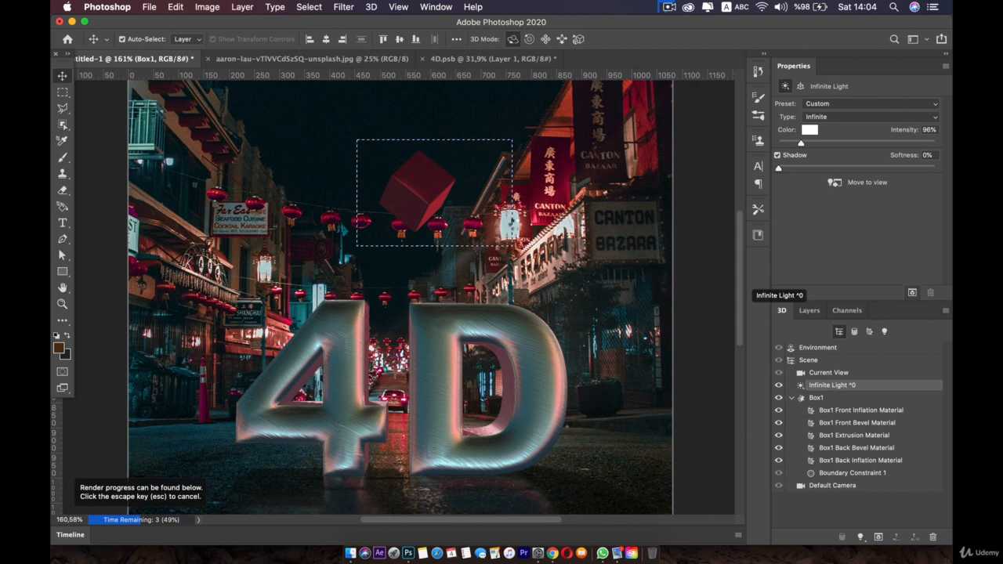
pyautogui.press('Escape')
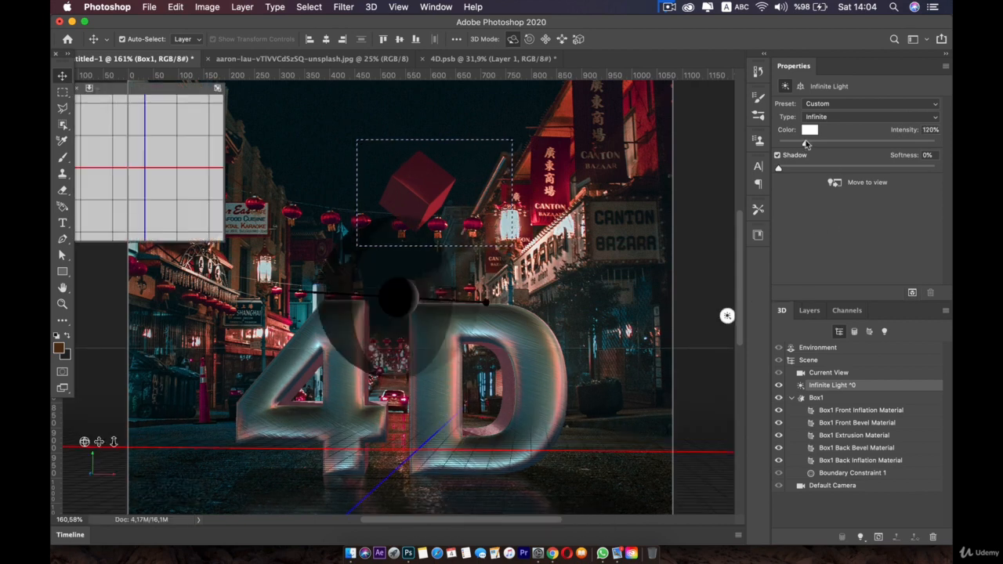
# Set the infinite light's Intensity to 226% and render the marquee area around the box.
pyautogui.click(825, 143)
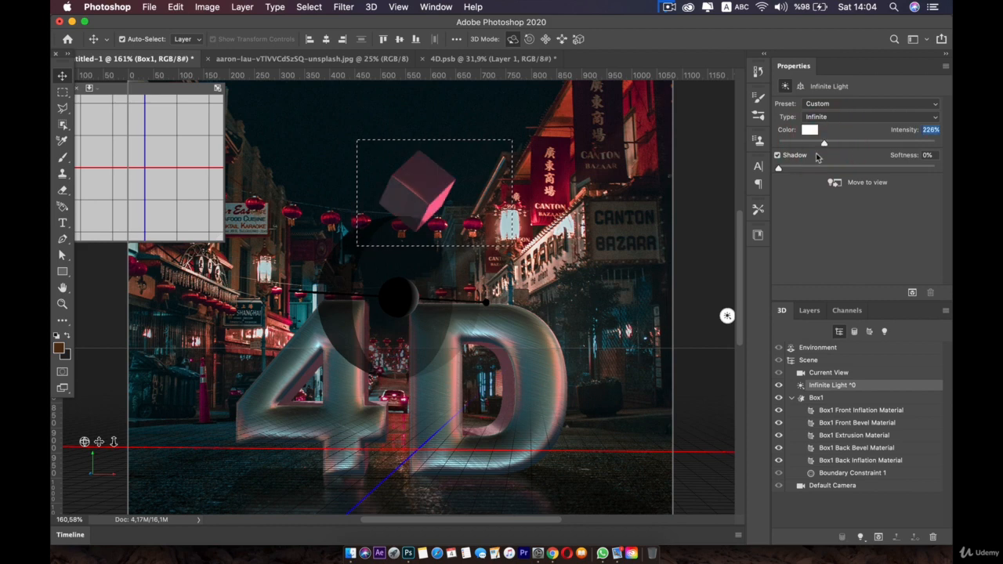
pyautogui.click(909, 292)
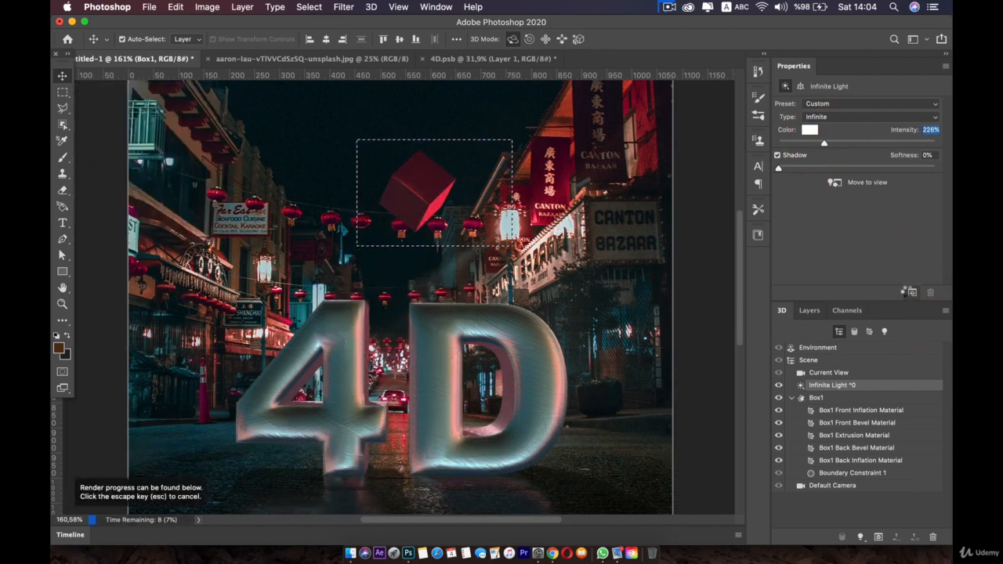
pyautogui.click(911, 292)
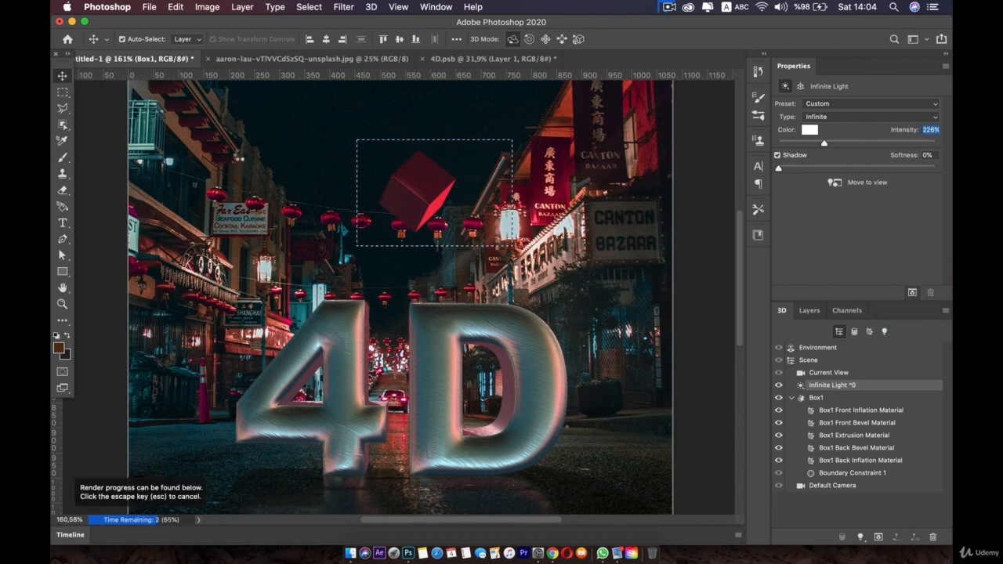
pyautogui.click(240, 155)
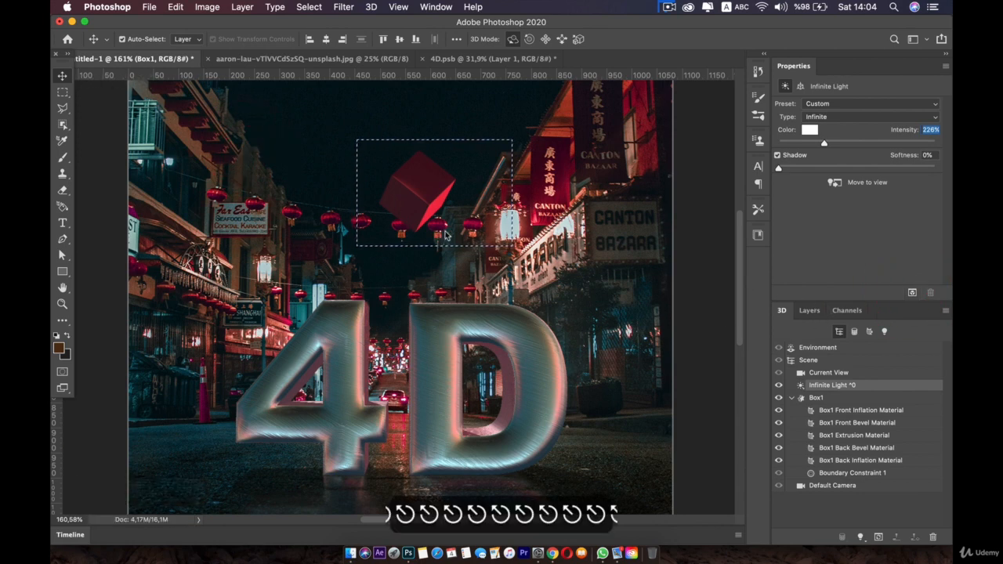
# Reorder the layers so the Box1 3D layer sits directly below the 4D lettering and above the street photo.
pyautogui.click(815, 311)
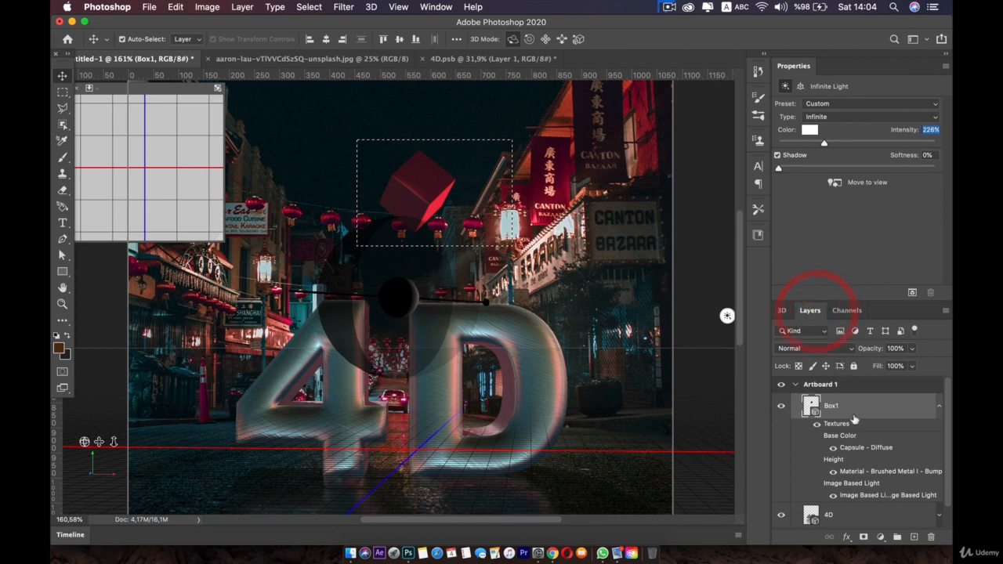
pyautogui.scroll(-2, 836, 515)
pyautogui.moveTo(836, 515); pyautogui.dragTo(832, 505)
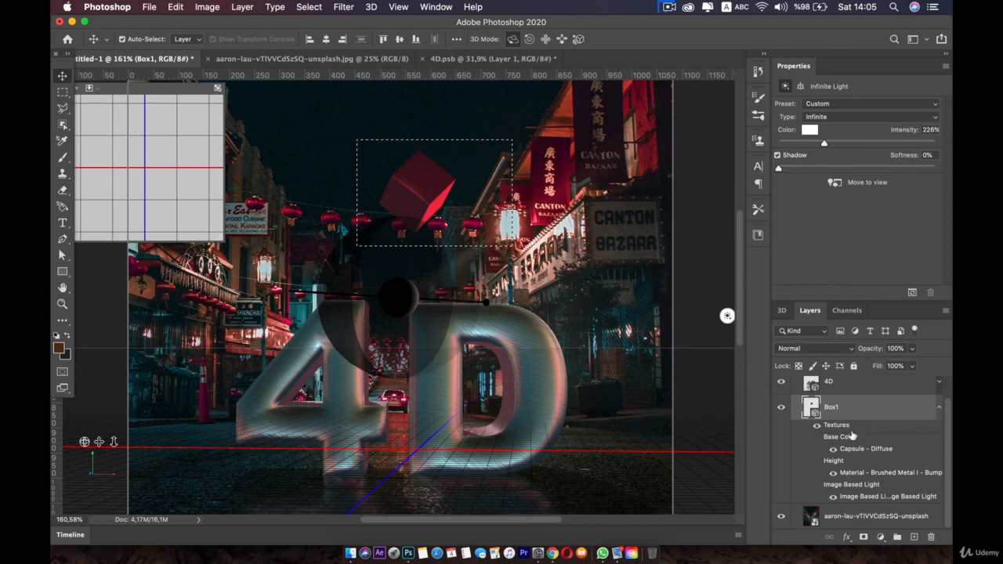
pyautogui.click(812, 312)
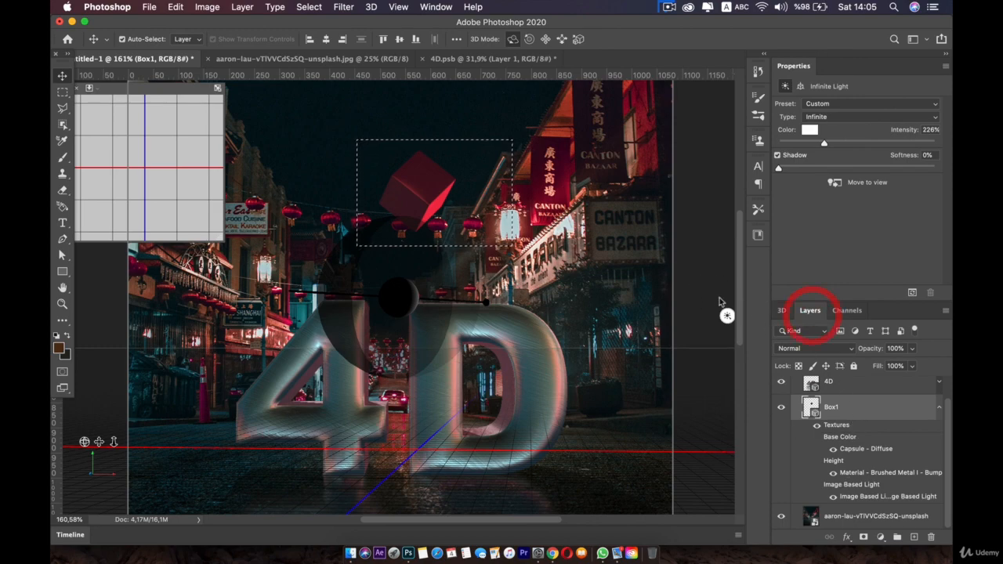
# Deselect the infinite light and remove the rectangular marquee selection around the box.
pyautogui.click(683, 267)
pyautogui.scroll(-4, 423, 305)
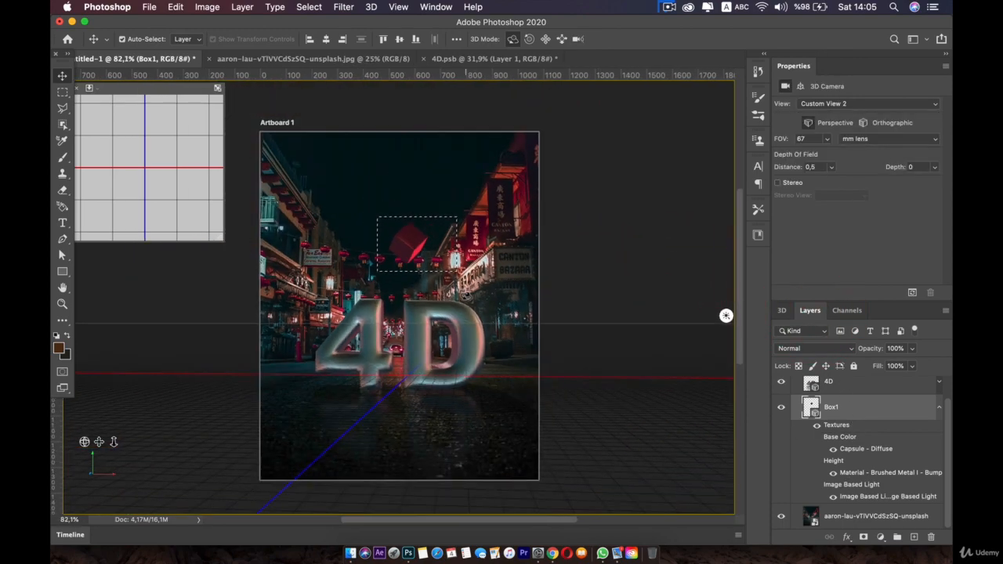
pyautogui.scroll(3, 423, 305)
pyautogui.scroll(-2, 465, 297)
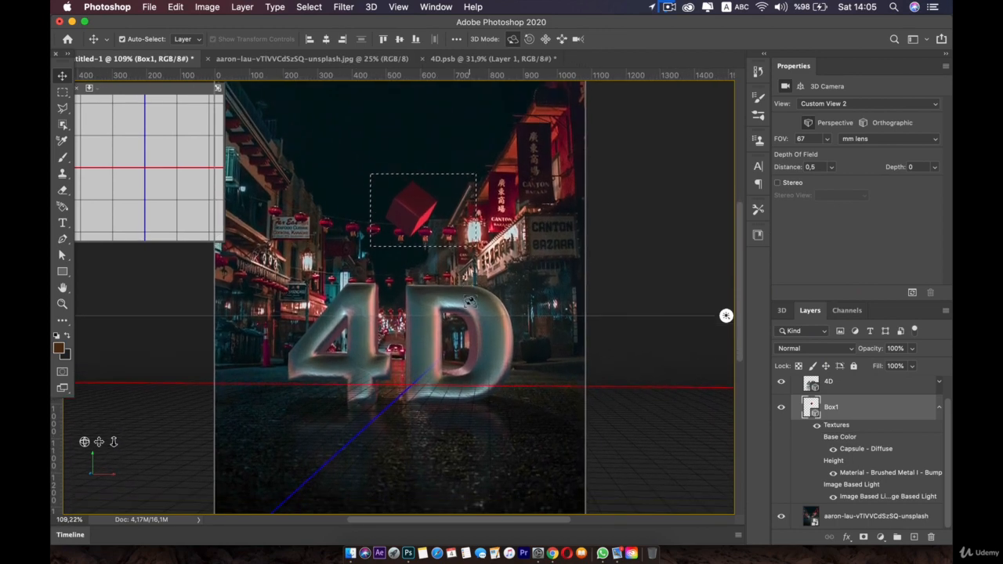
pyautogui.press('super+d')
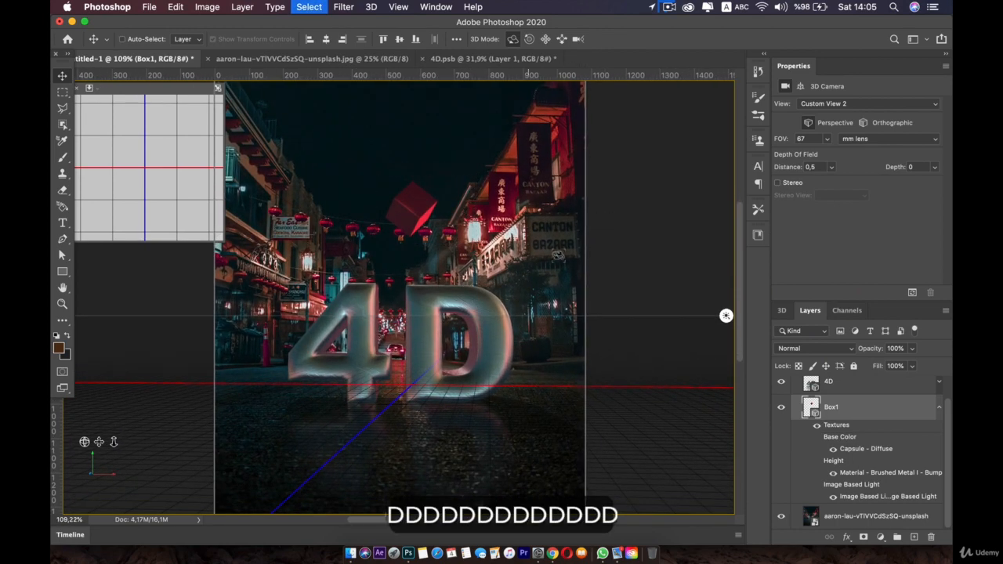